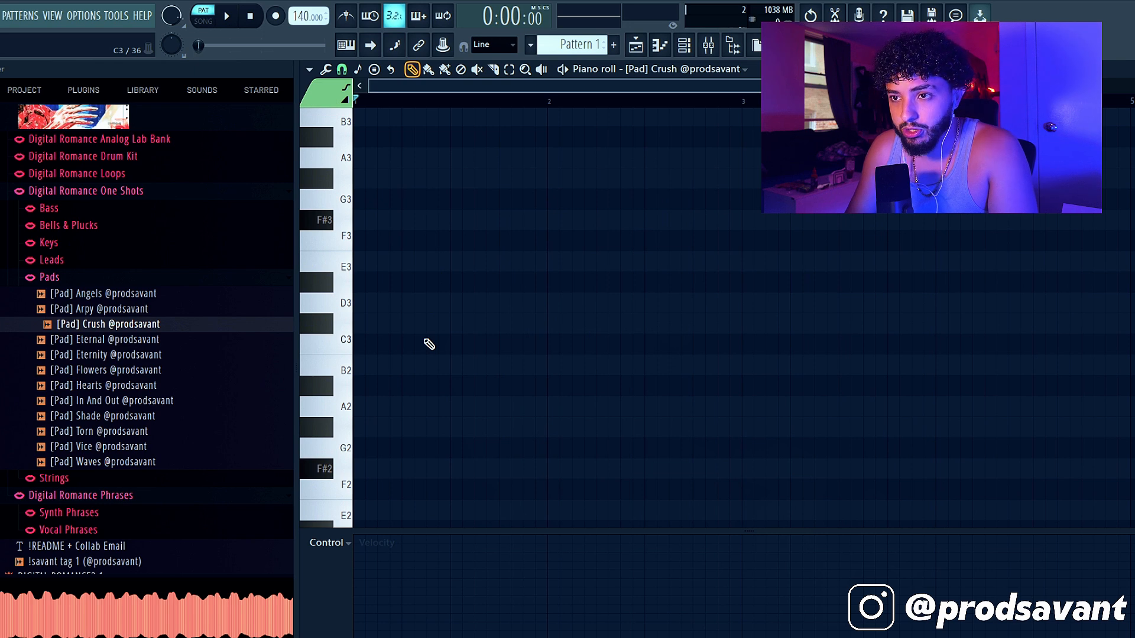
Examine the four pad chords in the piano roll, highlighting the individual notes of the last chord
scroll(401, 435, up, 3)
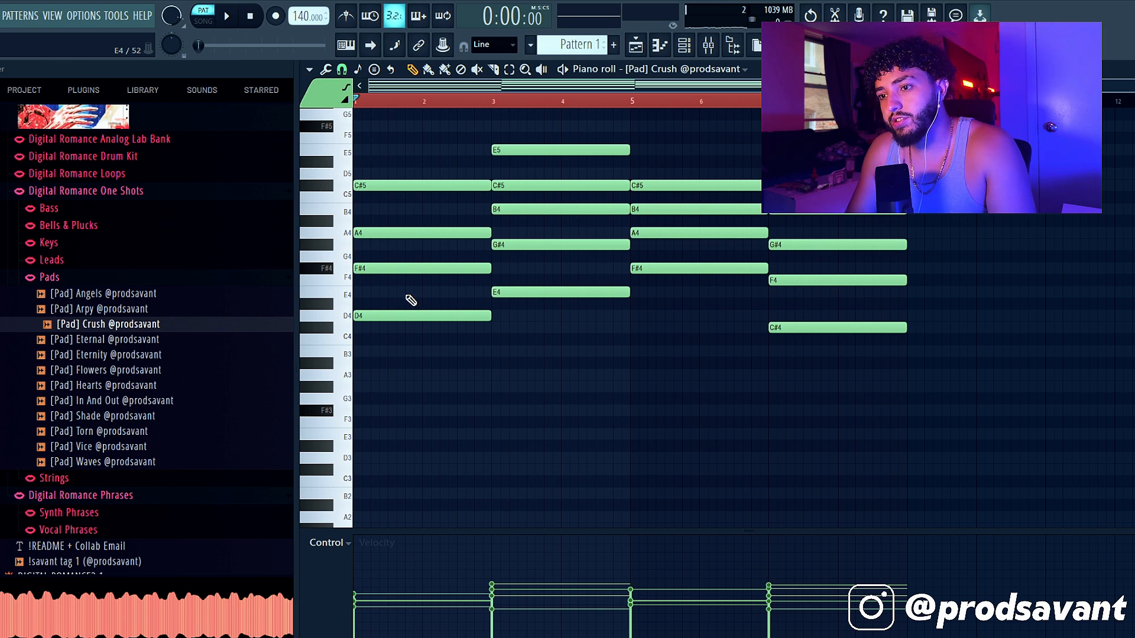
scroll(414, 302, up, 2)
drag(418, 192, 436, 371)
ctrl+click(597, 385)
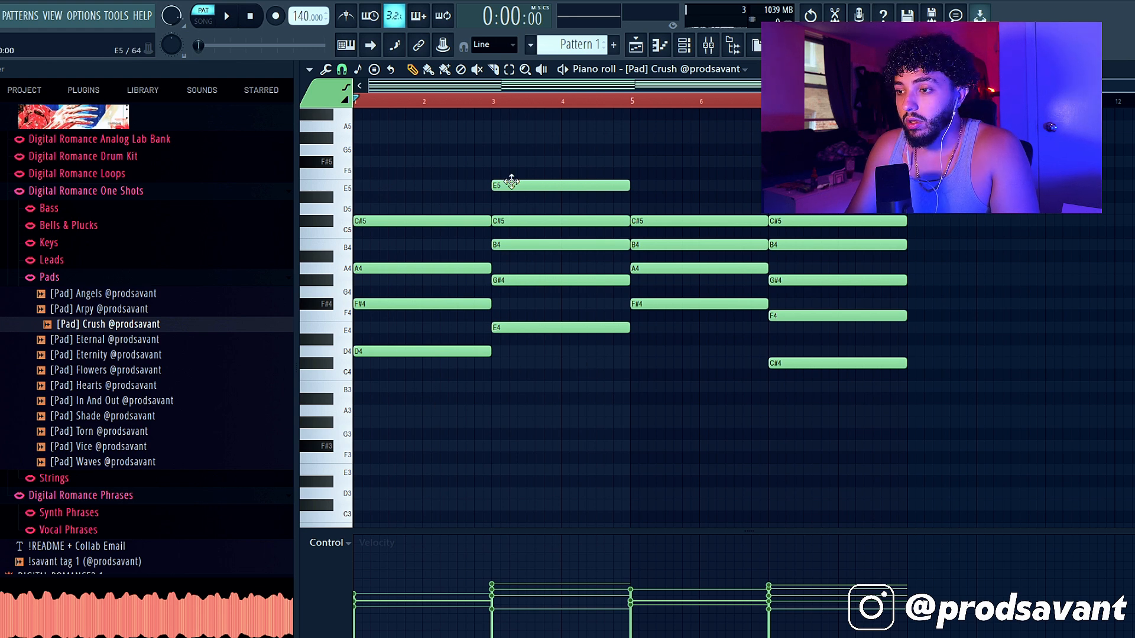
drag(875, 374, 774, 217)
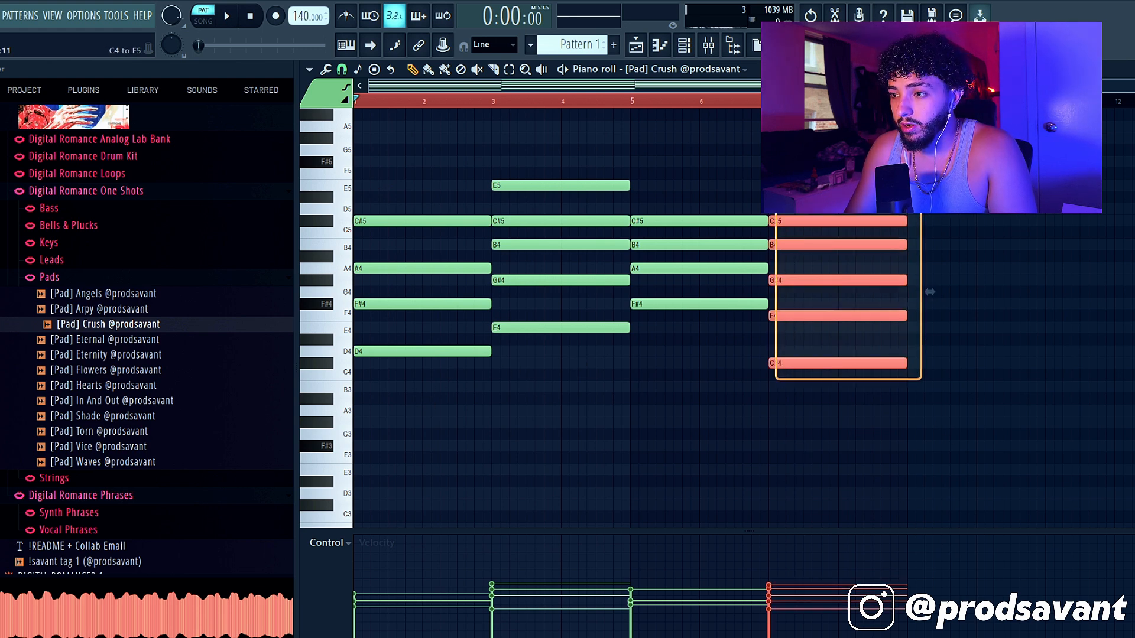
scroll(930, 292, up, 3)
scroll(930, 375, down, 2)
ctrl+click(930, 314)
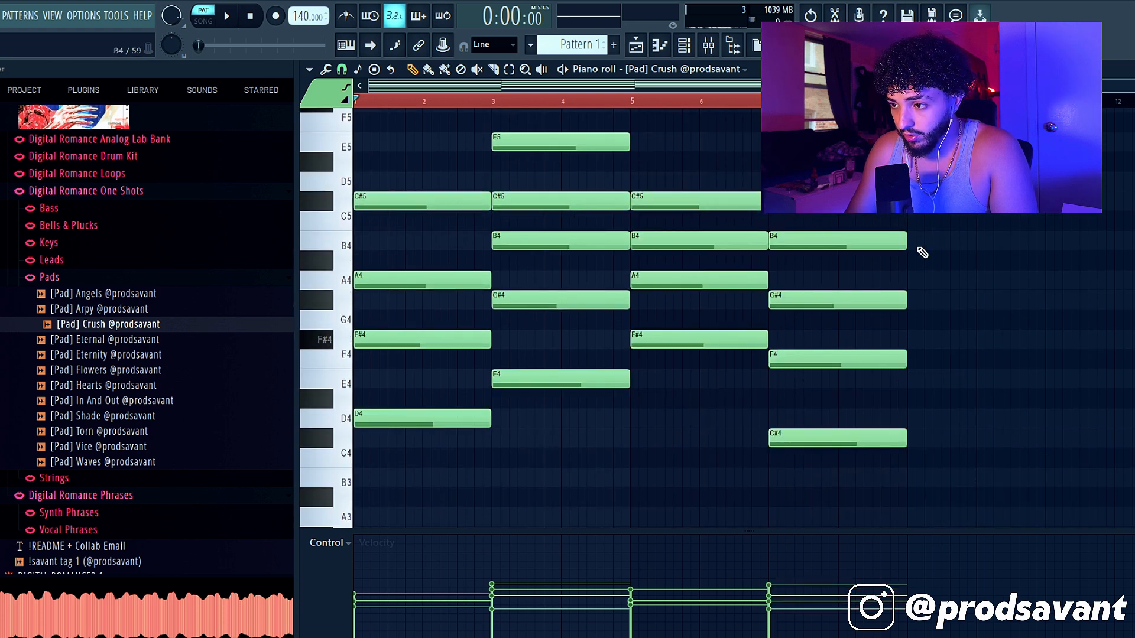
drag(849, 201, 872, 486)
ctrl+click(950, 418)
drag(853, 408, 807, 405)
ctrl+click(843, 203)
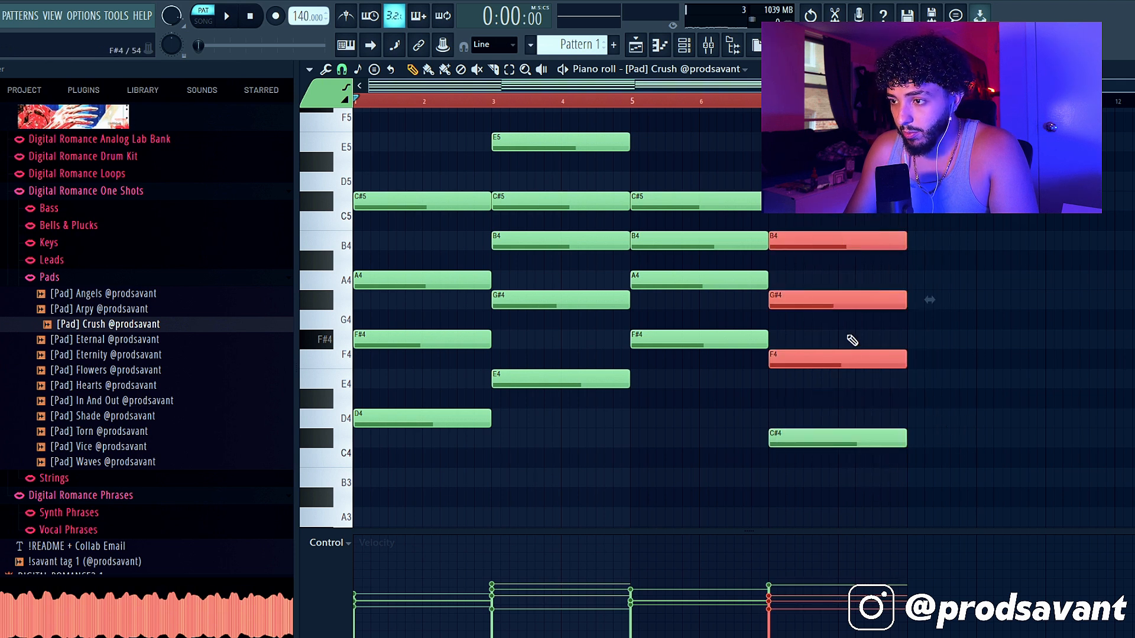
ctrl+click(977, 400)
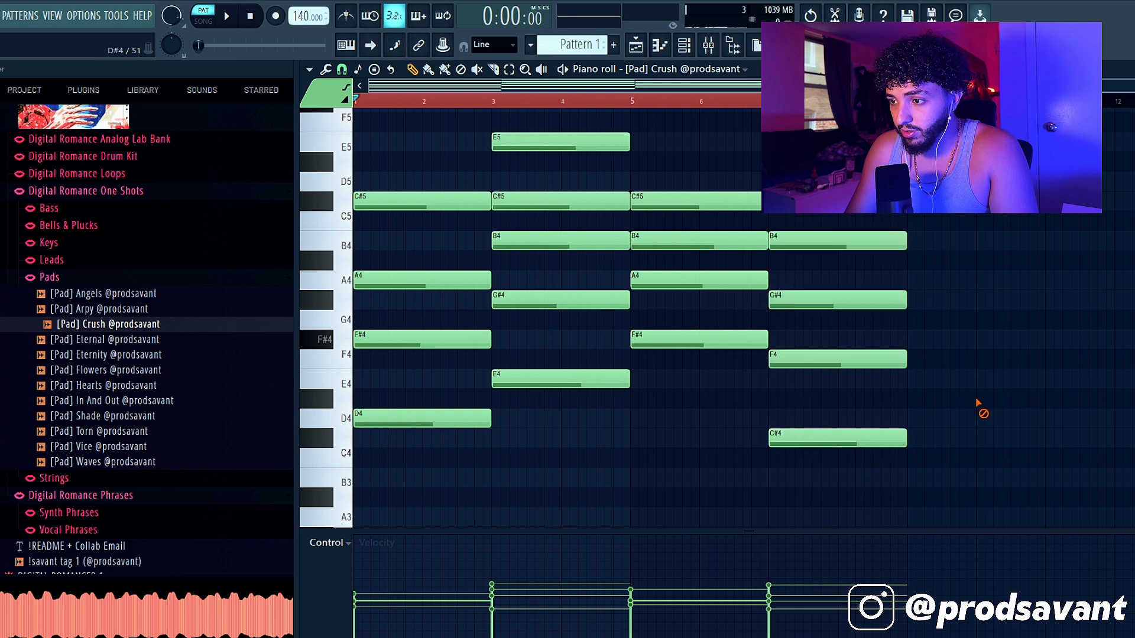
Select all the chord notes, clear the selection and listen to the whole pad progression
drag(989, 345, 851, 239)
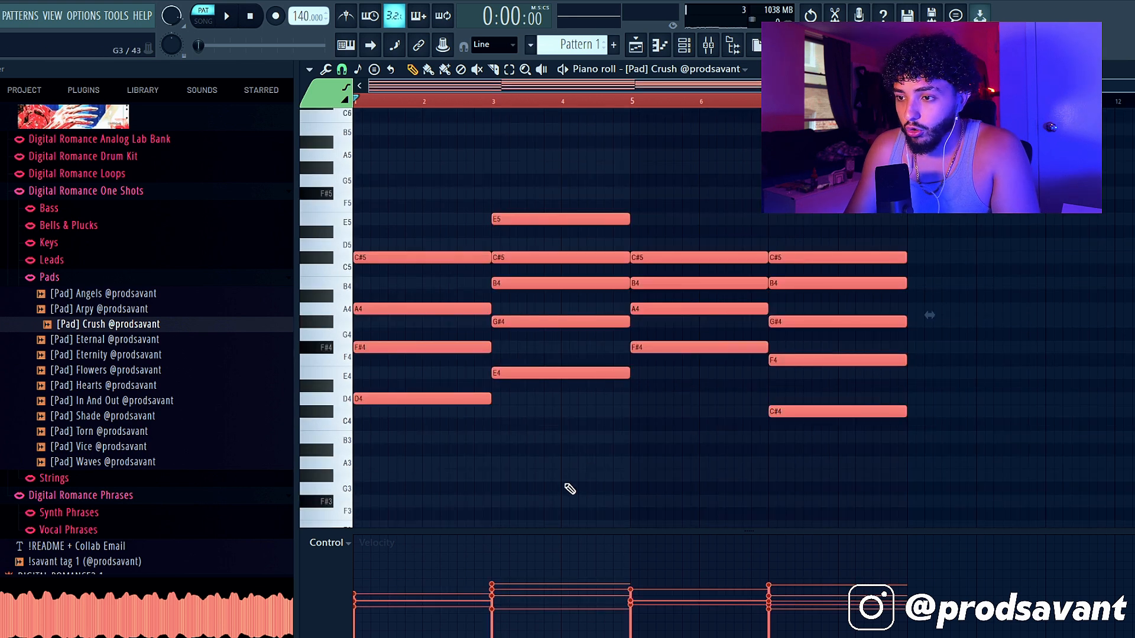
ctrl+click(555, 470)
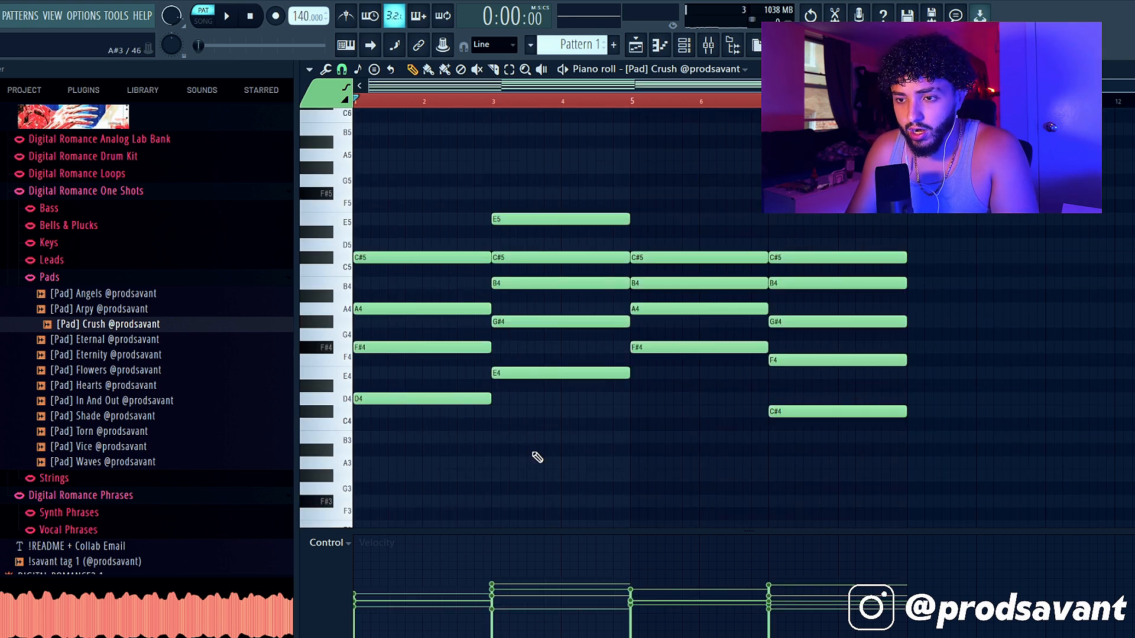
key(space)
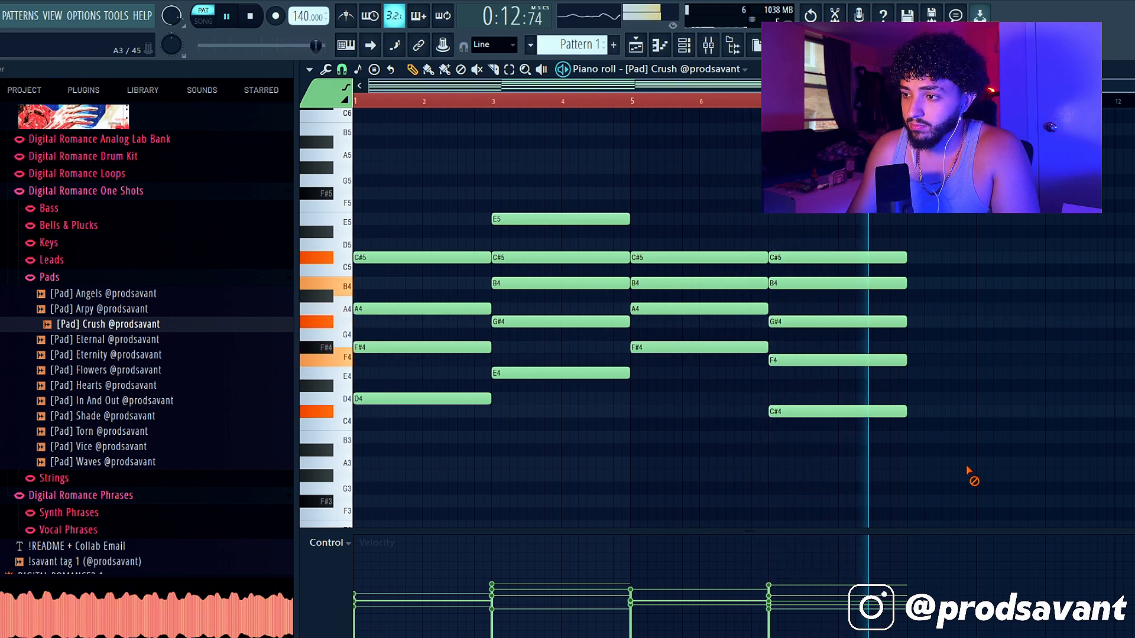
key(space)
Add ValhallaVintageVerb to the Crush pad's mixer track, then lower its Mix and adjust its LowCut
key(F9)
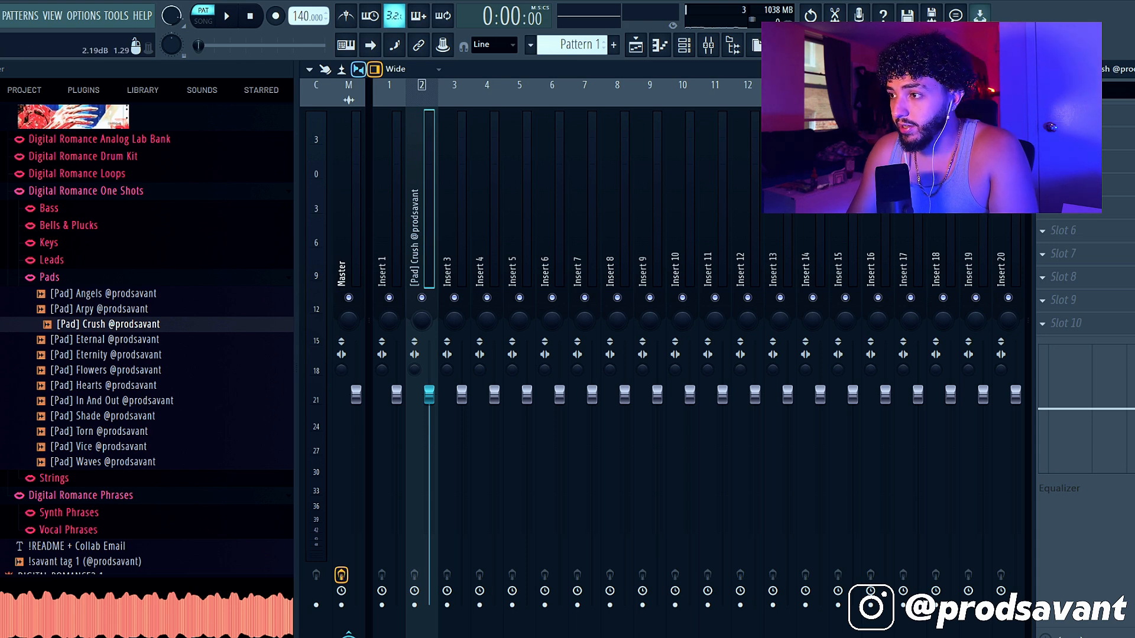
click(1042, 137)
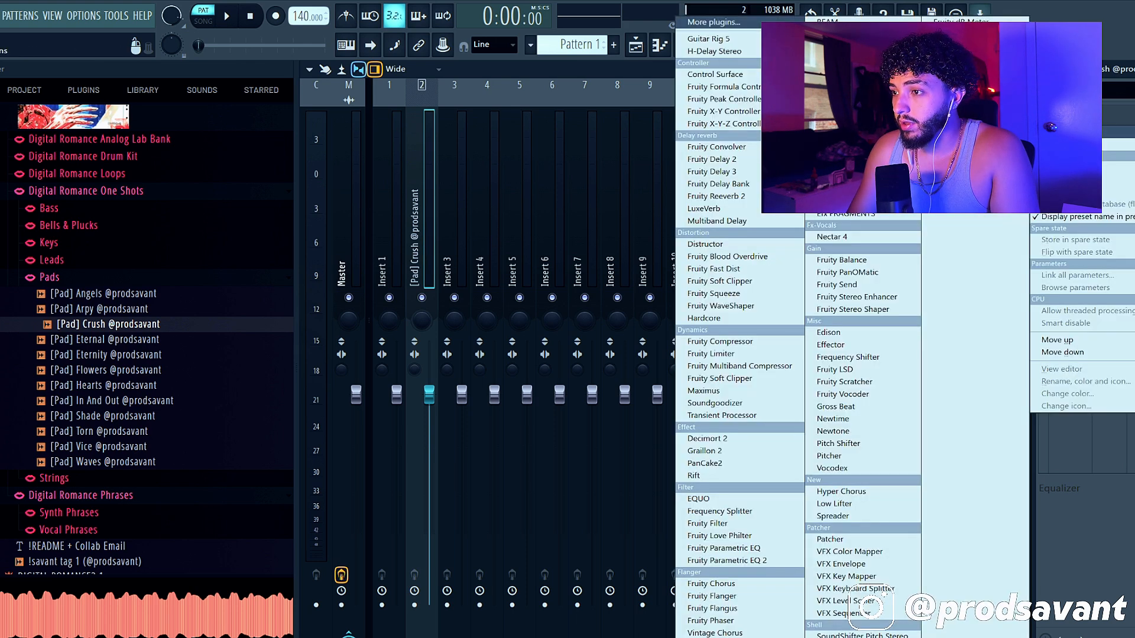
click(959, 169)
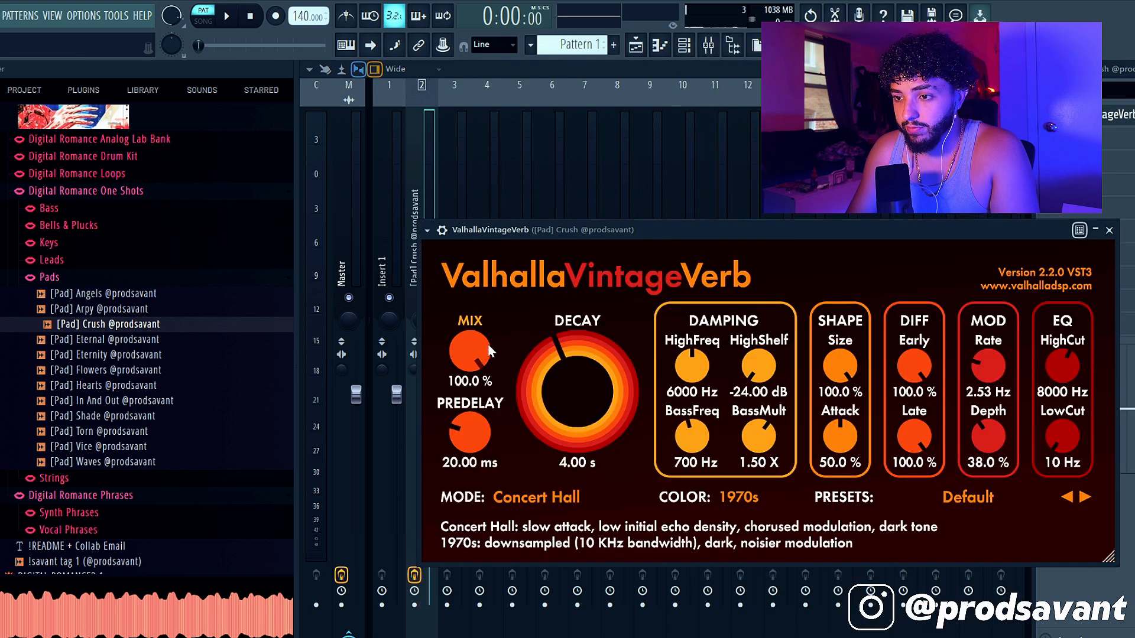
drag(473, 346, 469, 363)
drag(1057, 436, 1055, 432)
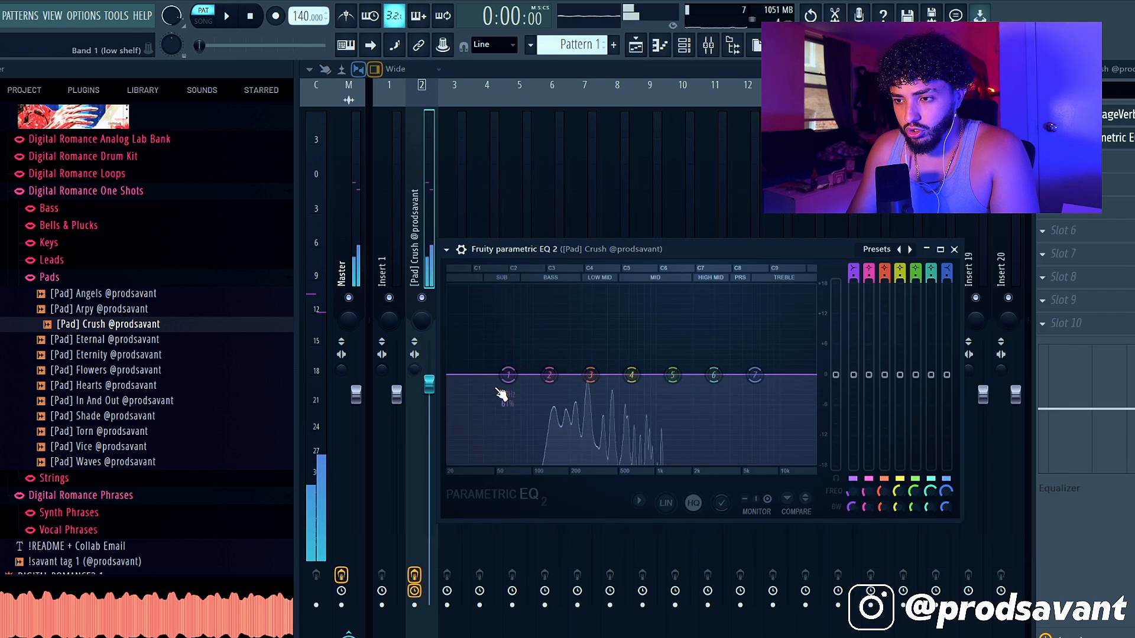
Adjust band 1 of the pad's Fruity Parametric EQ 2 and add Fruity Delay 2 to its effects
drag(505, 375, 542, 324)
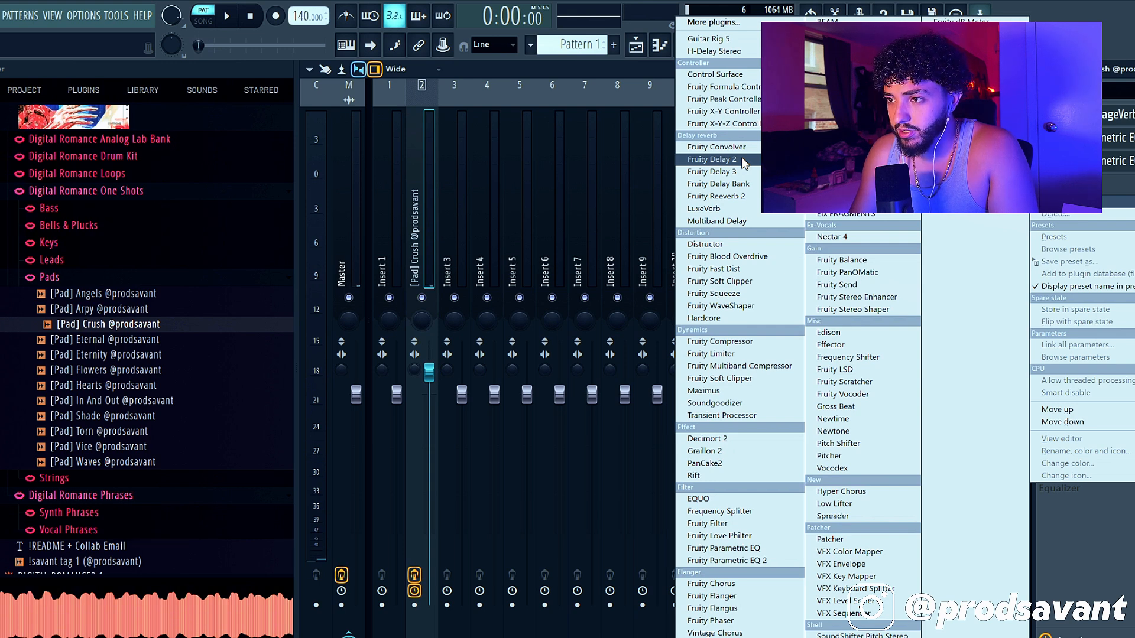
click(741, 158)
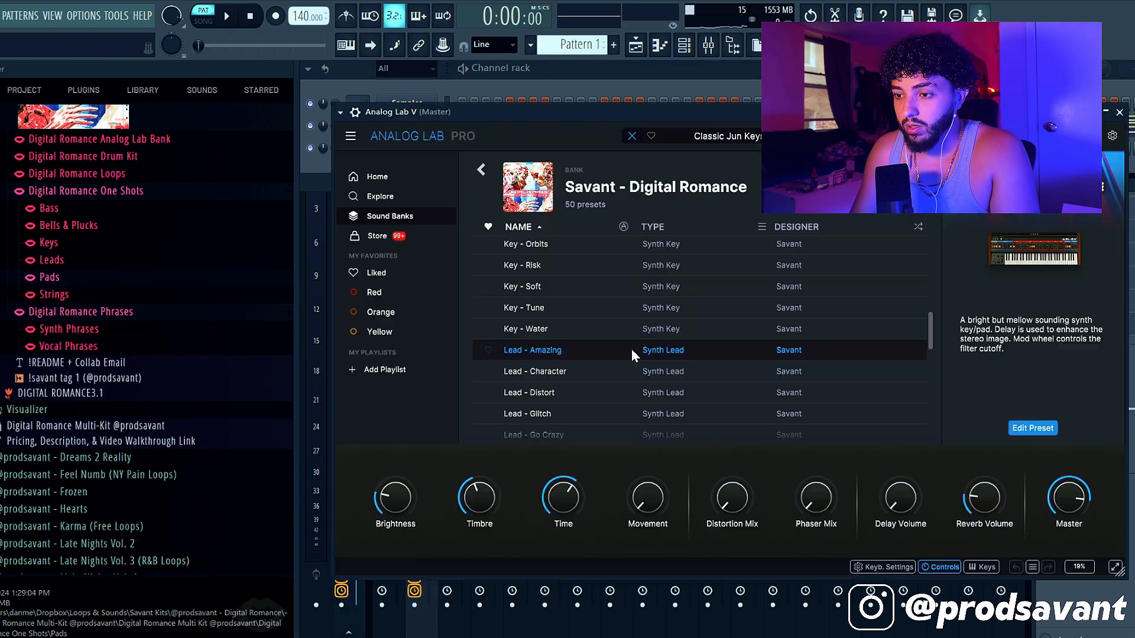
Load the Key - Nights preset from the Savant - Digital Romance bank in Analog Lab V
click(631, 353)
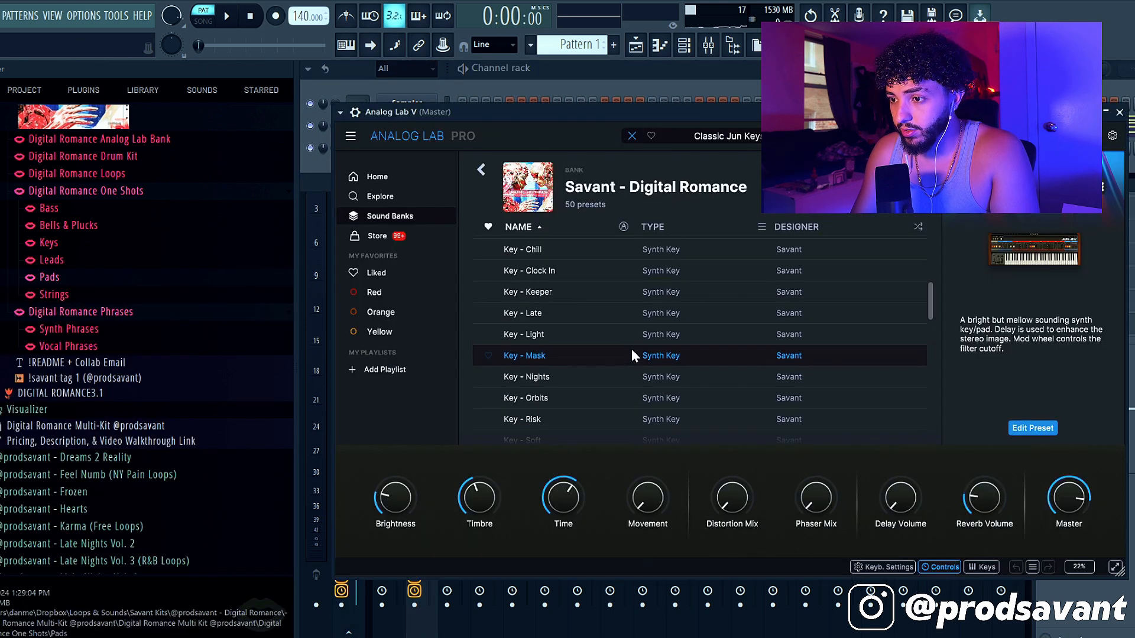
click(657, 337)
click(799, 293)
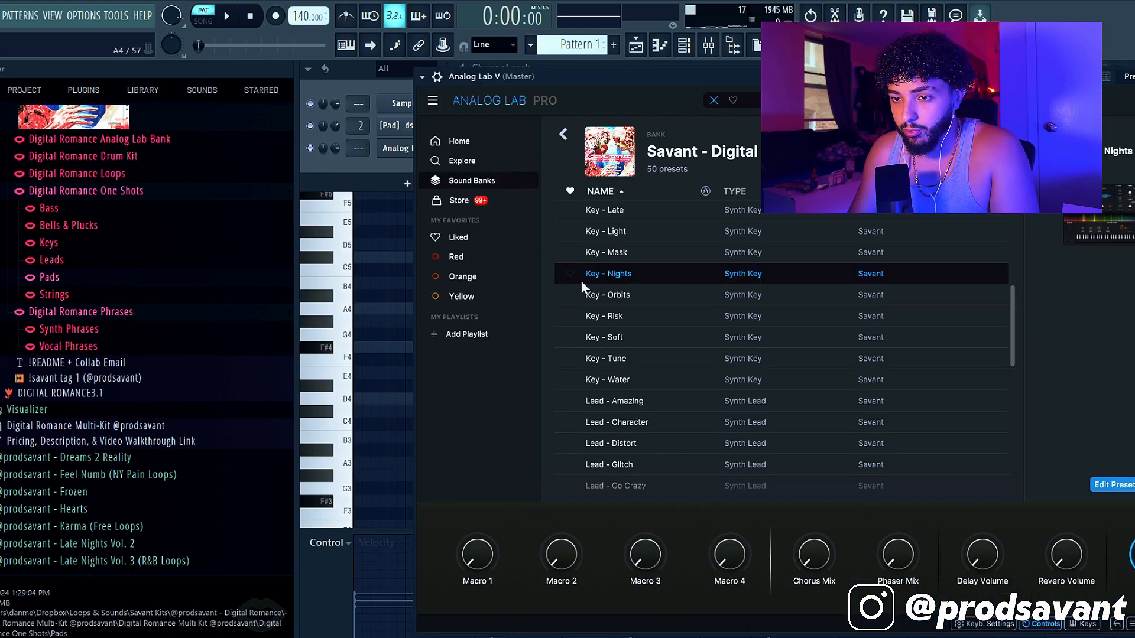
Draw four half-bar F#5 notes in the Analog Lab V piano roll, one in the second half of each of bars 1 to 4
click(338, 171)
click(350, 264)
click(358, 193)
key(space)
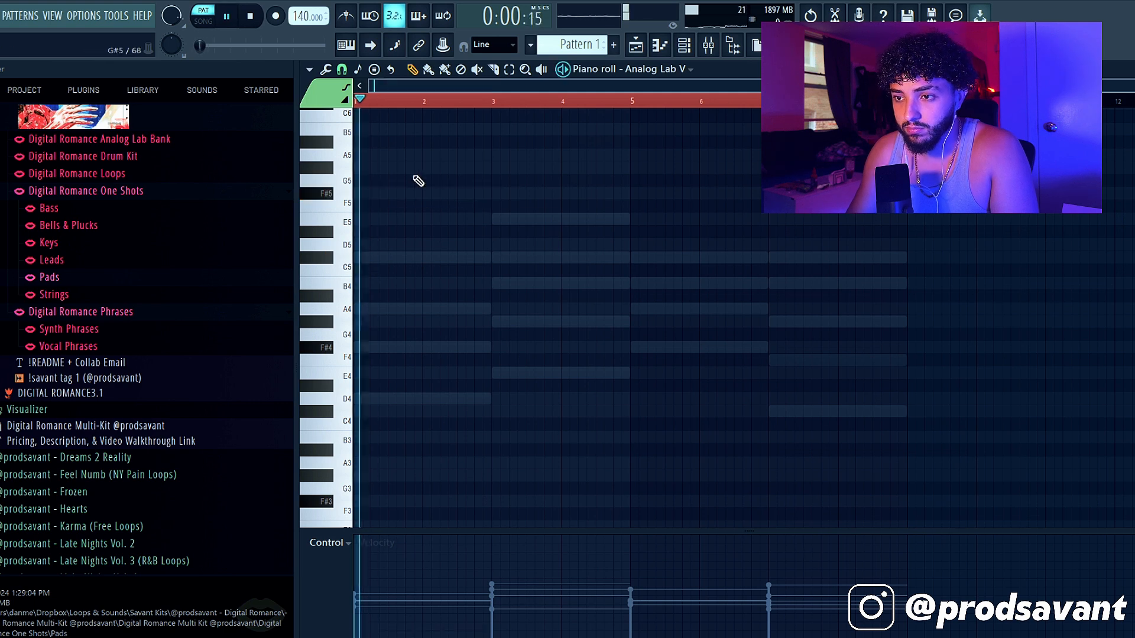
click(402, 193)
click(471, 193)
click(541, 193)
click(610, 193)
Continue the melody with half-bar C#5 notes in the second halves of bars 5 and 6 and B4 notes in bars 7 and 8
click(678, 257)
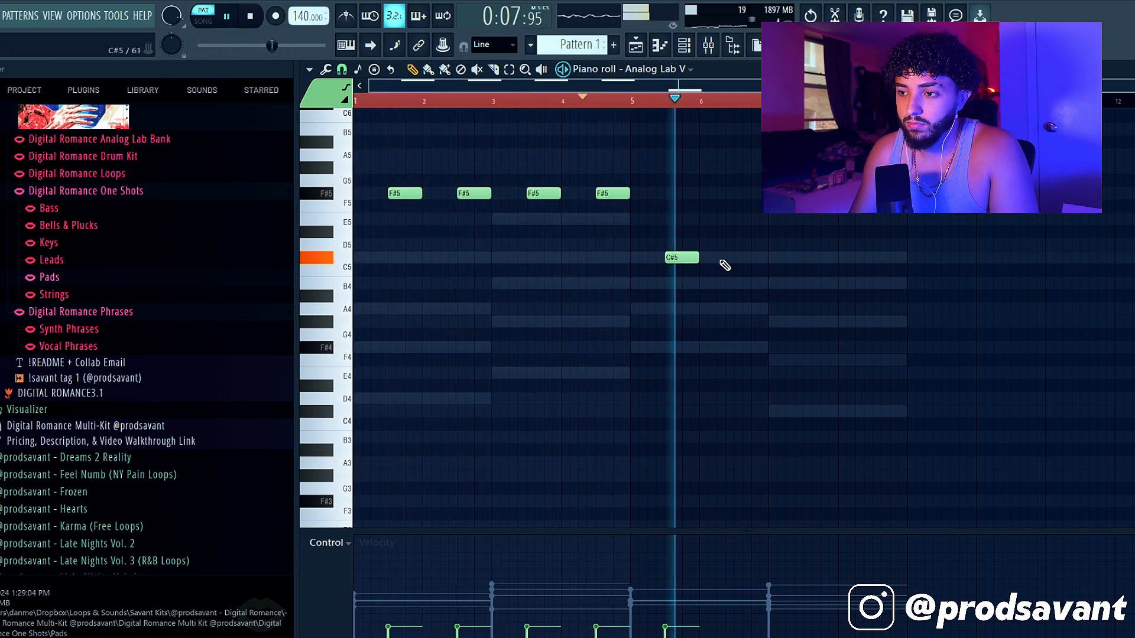
click(751, 257)
click(820, 283)
click(889, 283)
key(space)
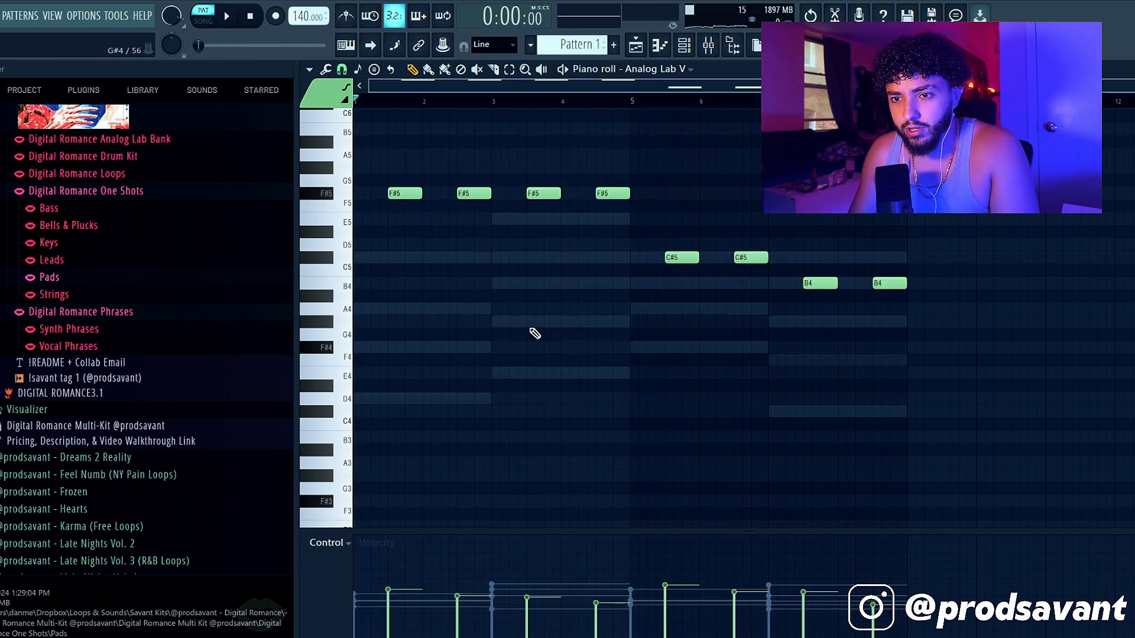
Play back the Analog Lab V melody together with the pad chords, briefly checking the channel rack
drag(981, 372, 358, 163)
click(501, 295)
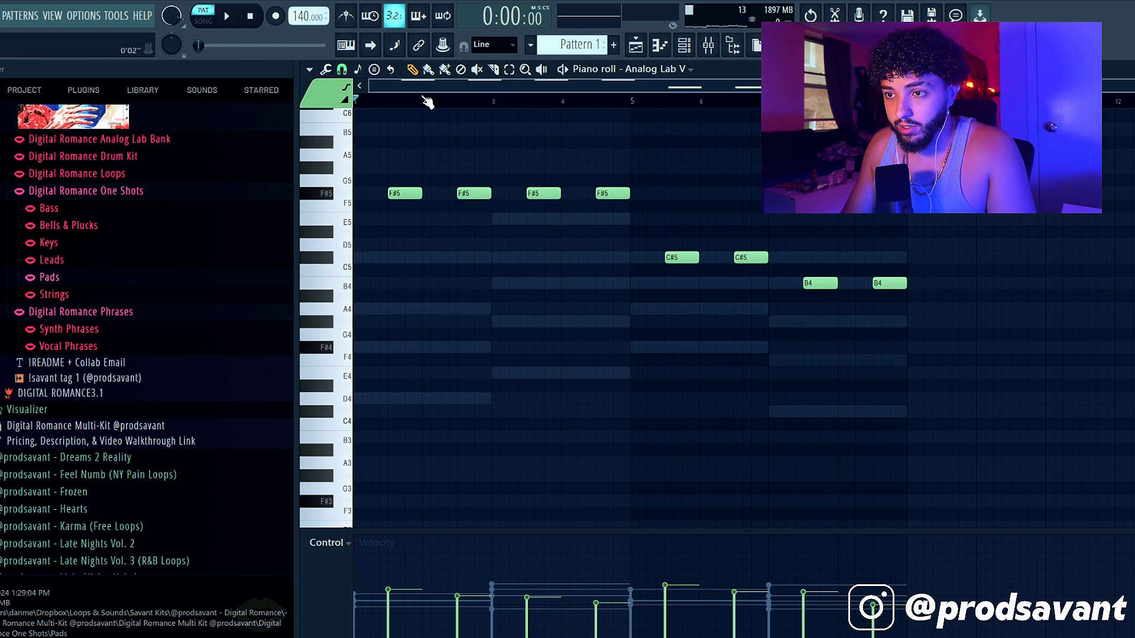
key(space)
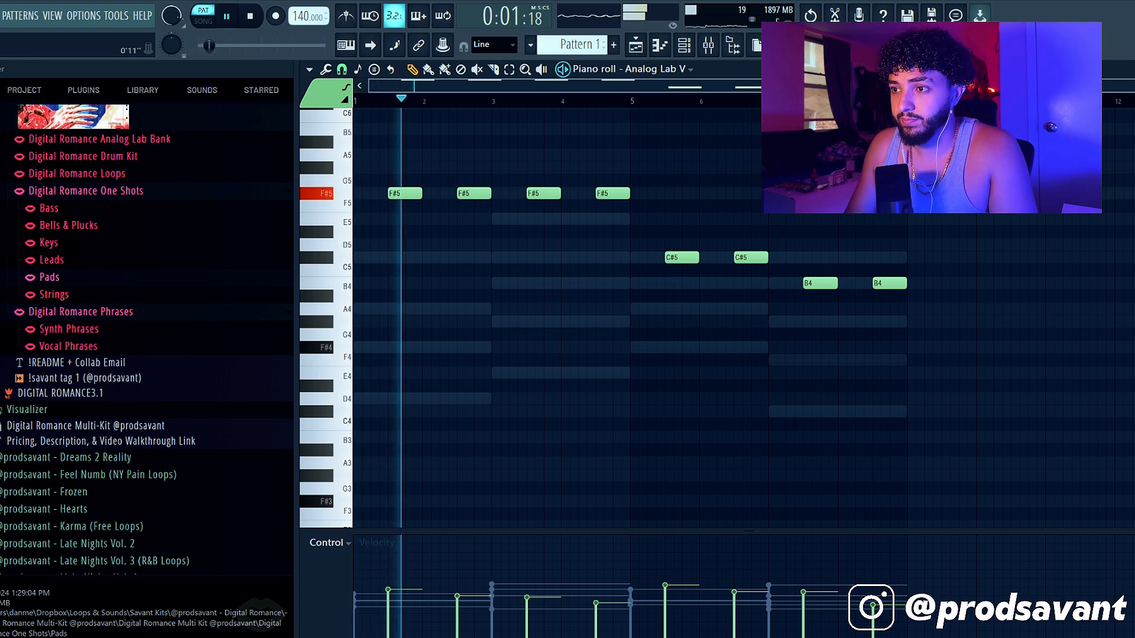
click(684, 45)
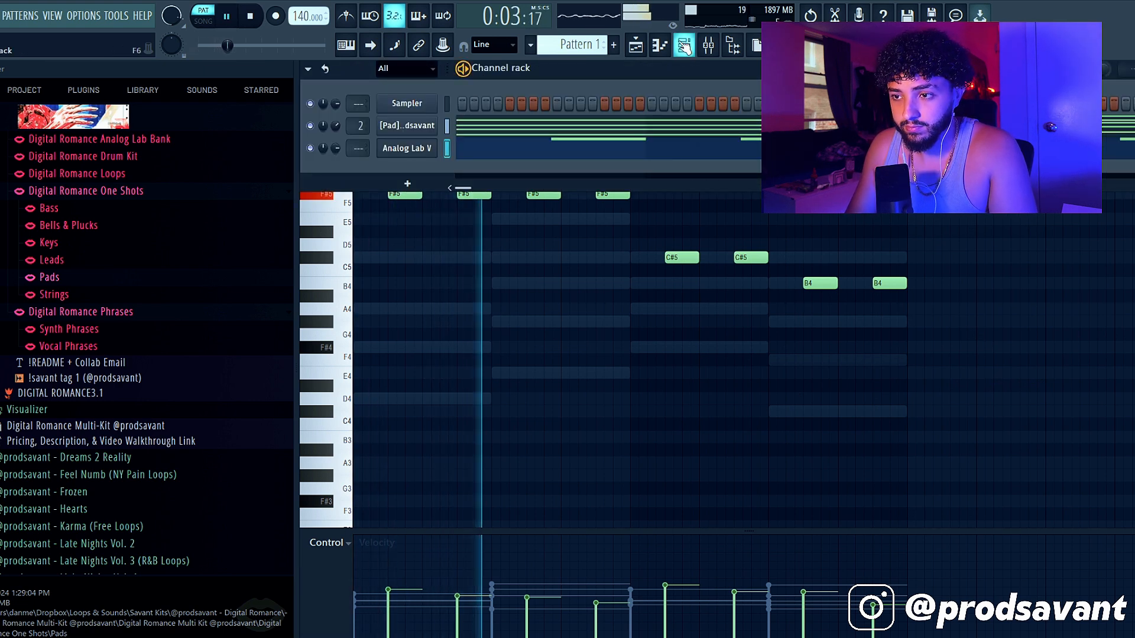
click(684, 45)
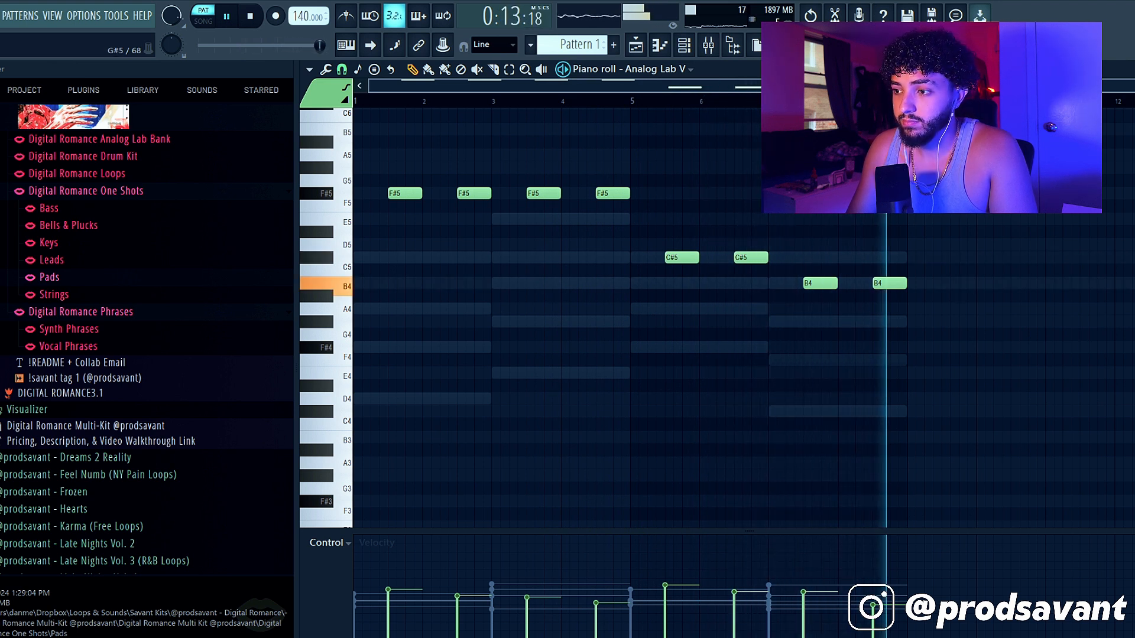
key(space)
Assign Analog Lab V to mixer track 3 and lower its fader
click(685, 46)
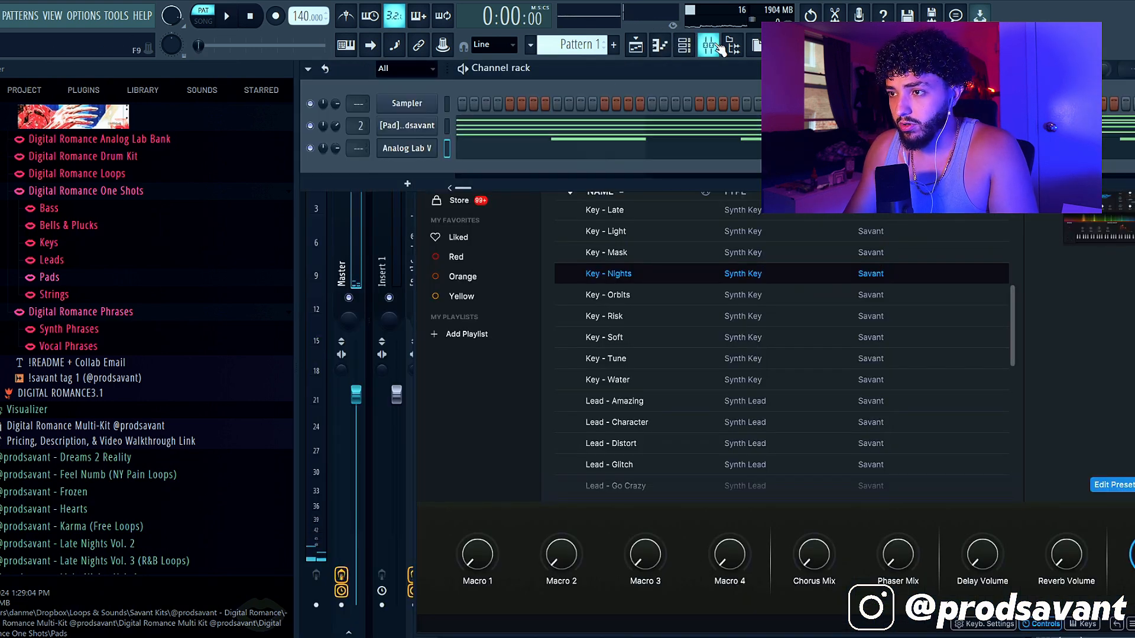
click(716, 46)
click(453, 236)
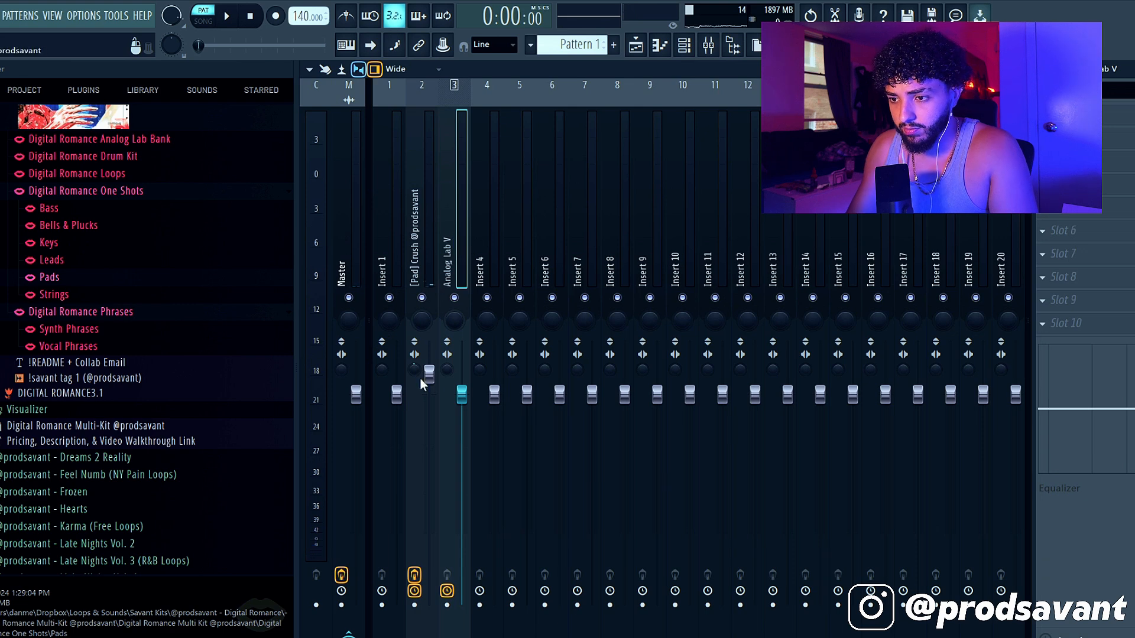
drag(462, 395, 461, 409)
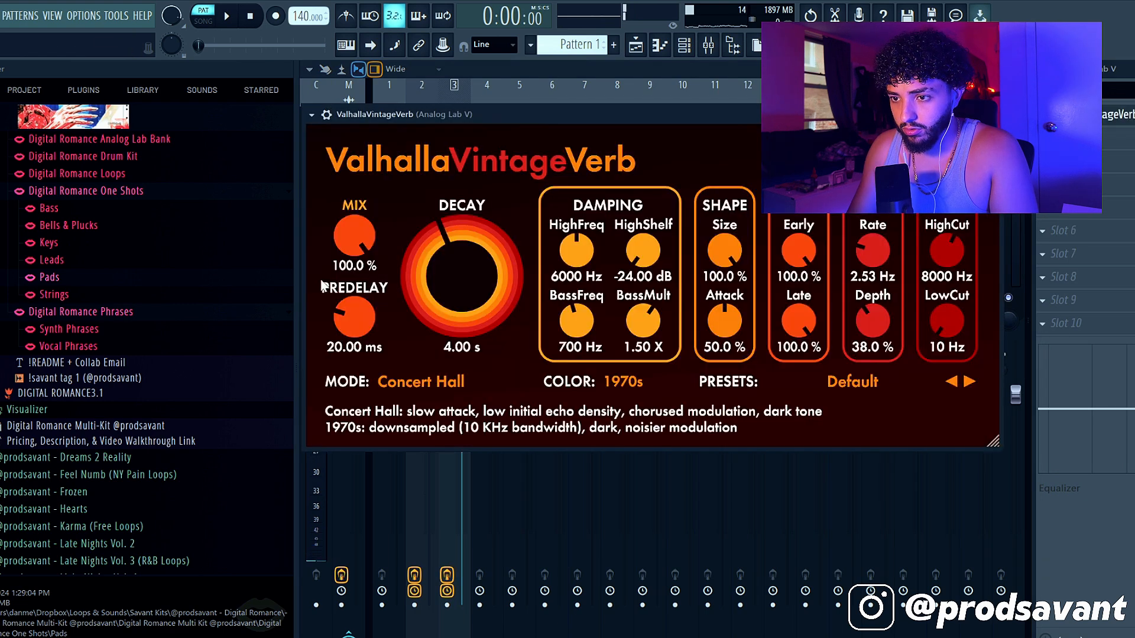
Reduce the Mix of ValhallaVintageVerb on the Analog Lab V track and add Hyper Chorus after it
mouse_move(353, 237)
mouse_down()
mouse_move(352, 297)
mouse_move(351, 245)
mouse_up()
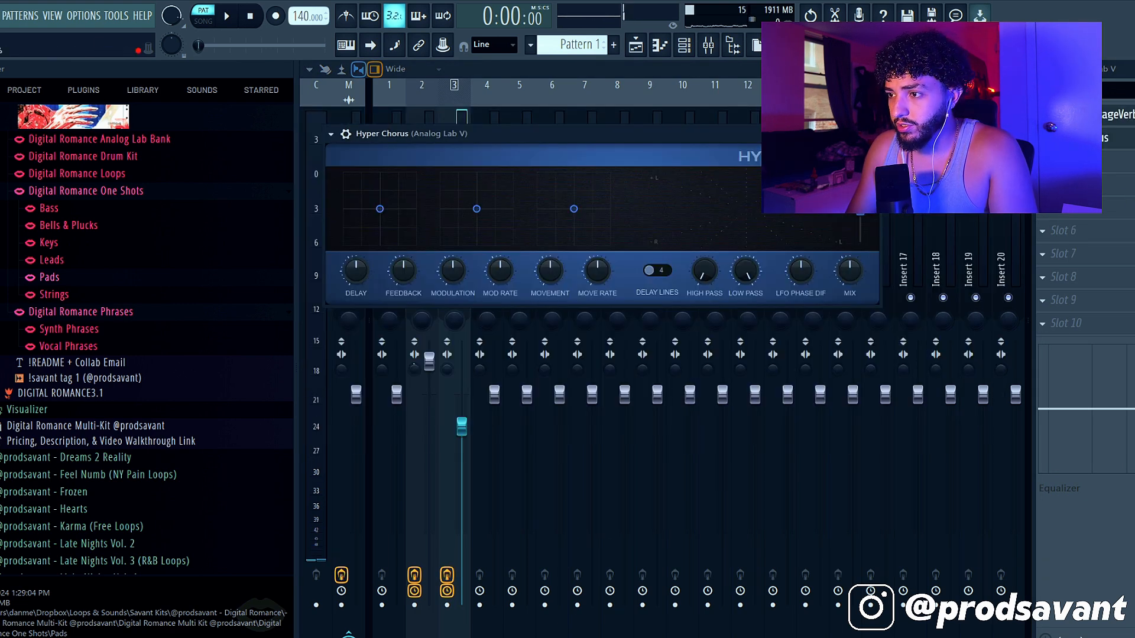
key(Escape)
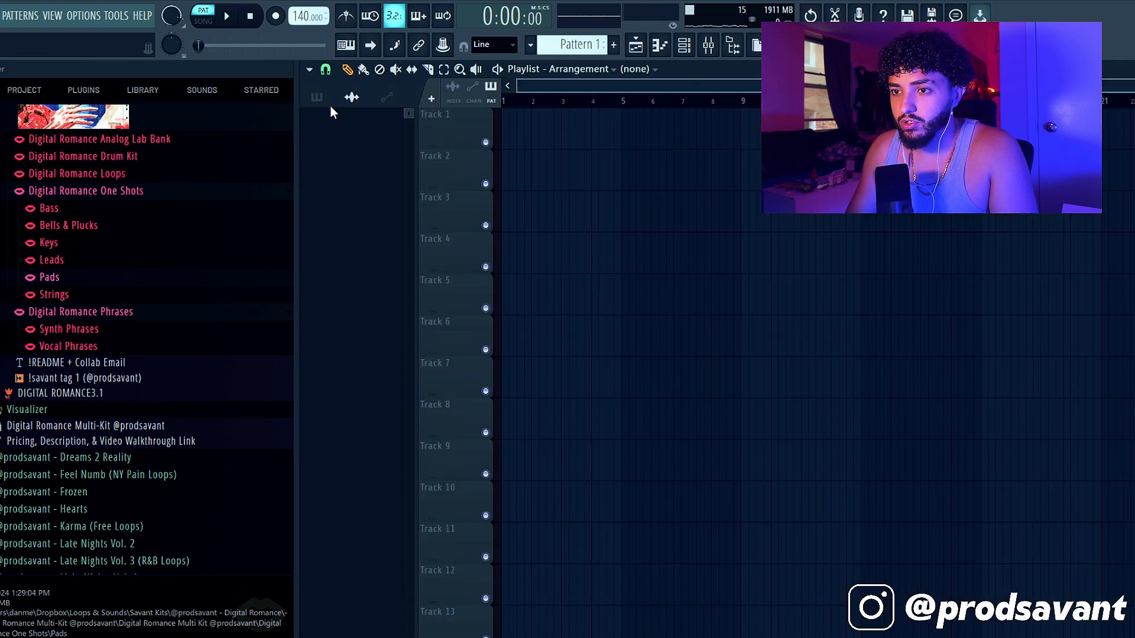
Place Pattern 1 on Track 1 of the playlist at bar 1 and play the song
click(318, 97)
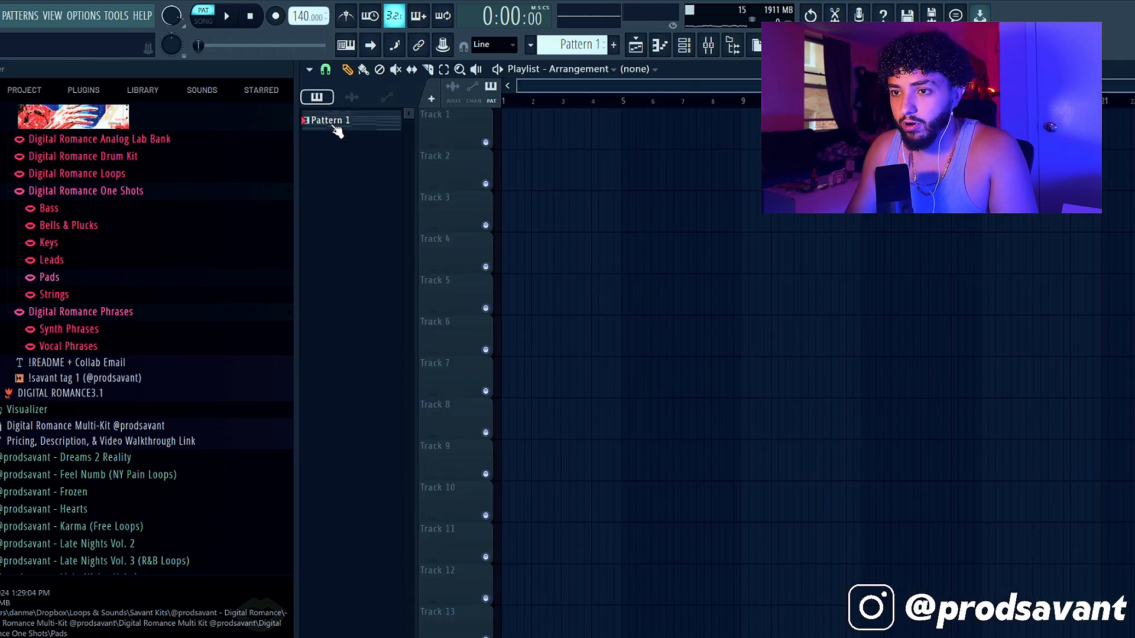
drag(335, 124, 507, 117)
key(space)
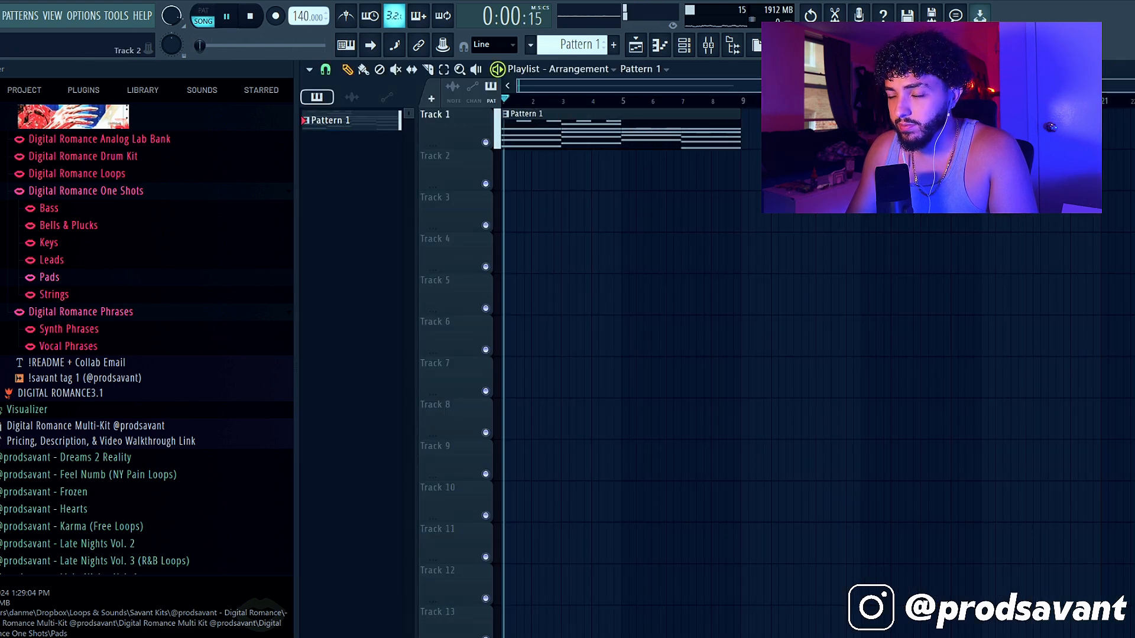
Balance the Analog Lab V level against the Crush pad in the mixer by lowering the Analog Lab V fader
click(708, 45)
drag(461, 414, 461, 438)
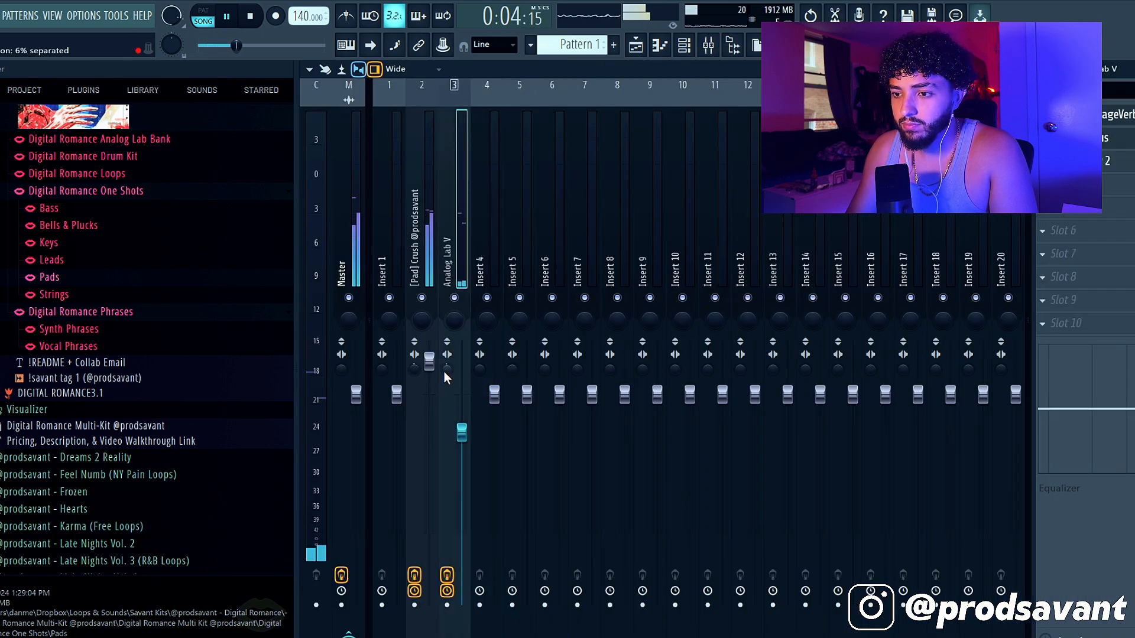
click(429, 361)
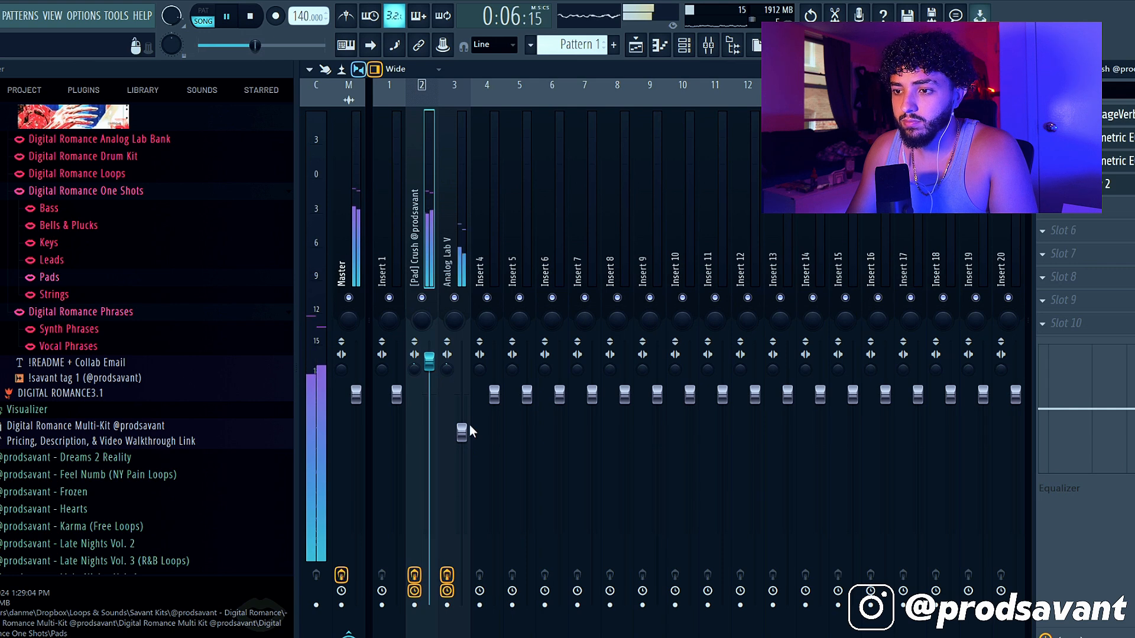
mouse_move(470, 425)
mouse_down()
mouse_move(469, 408)
mouse_move(471, 426)
mouse_up()
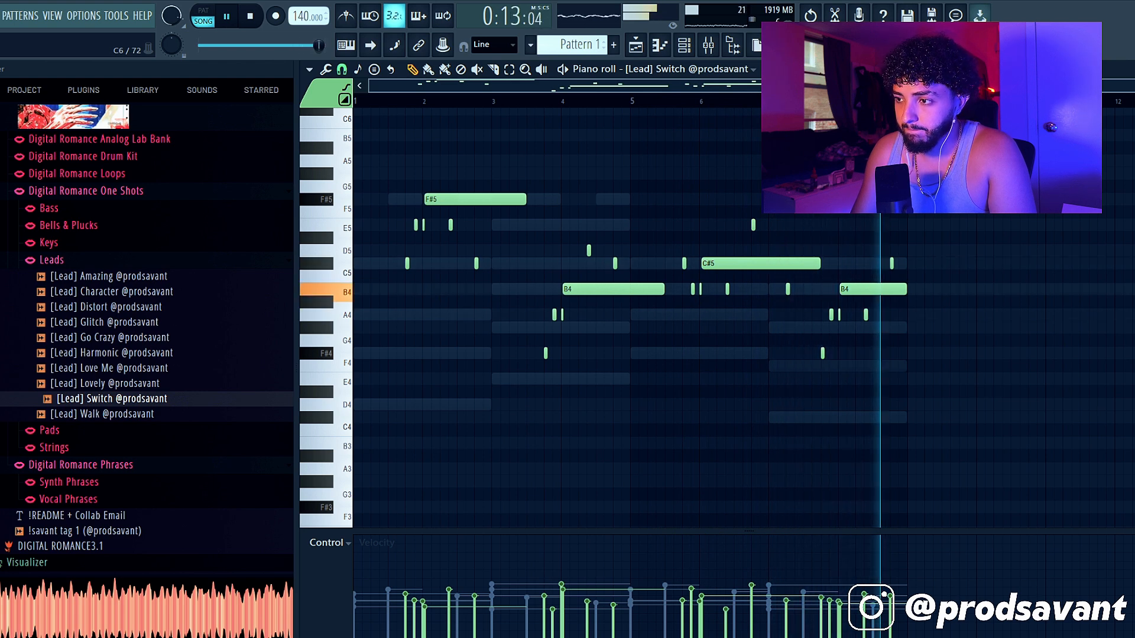
Stop playback of the [Lead] Switch melody
key(space)
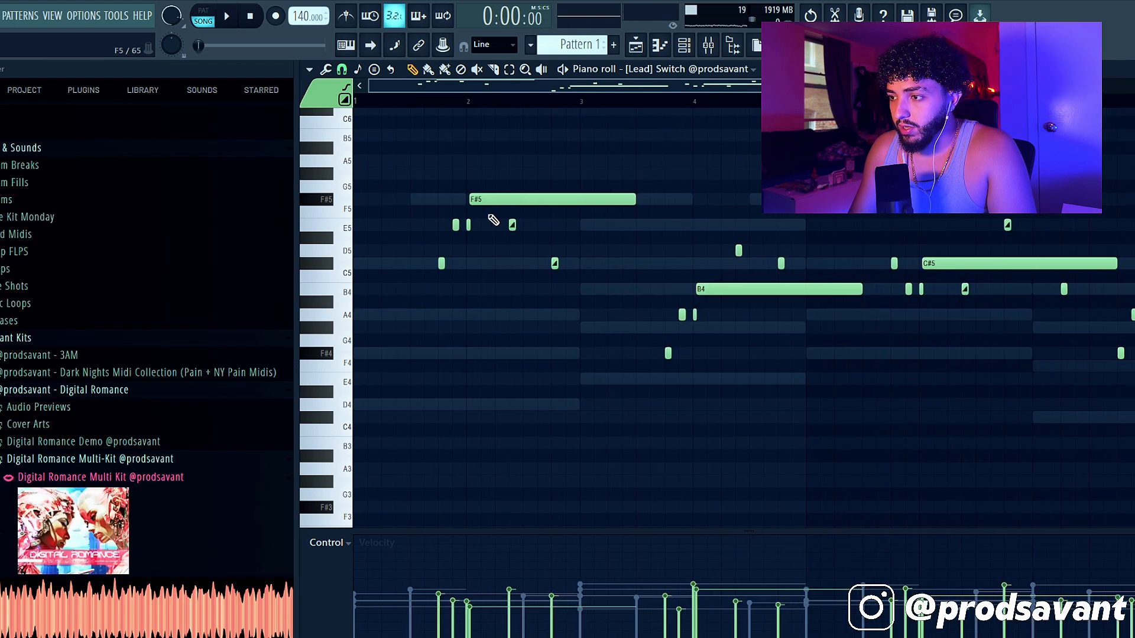
Examine the opening phrase of the [Lead] Switch melody around bar 2, including the short notes beneath the long F#5
scroll(494, 221, up, 3)
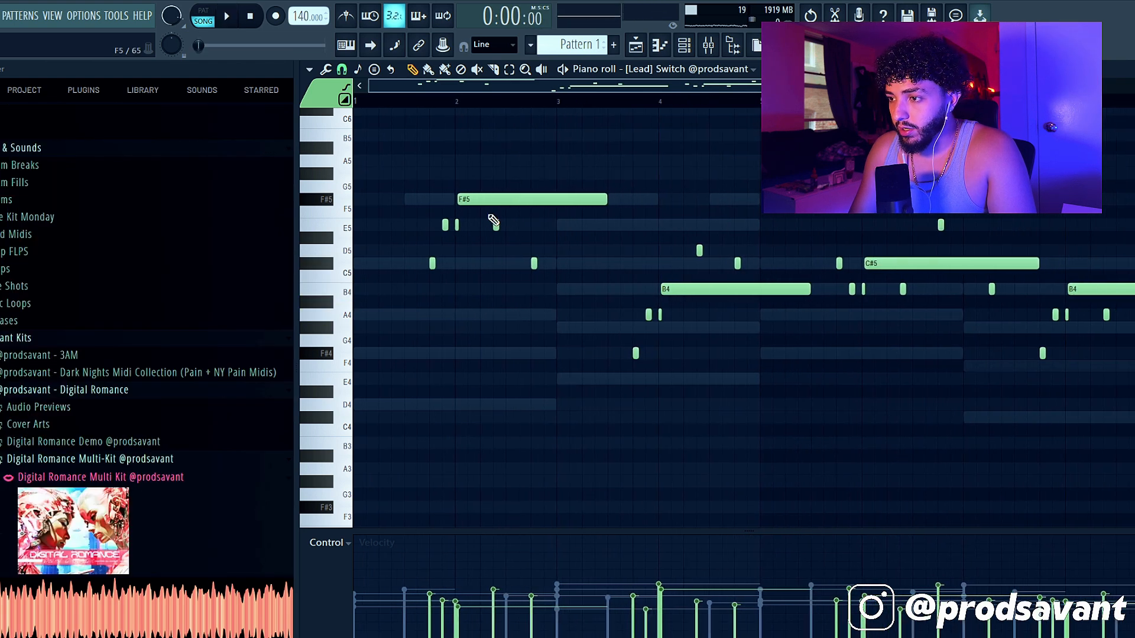
scroll(409, 241, up, 2)
drag(487, 276, 580, 192)
ctrl+click(578, 263)
scroll(577, 264, down, 1)
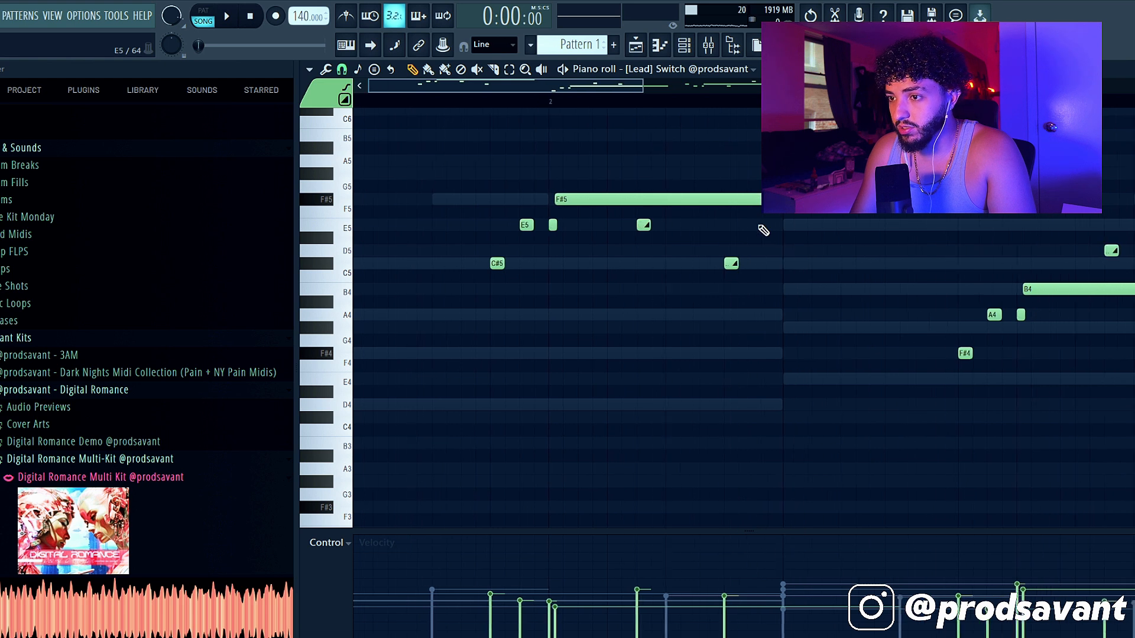
scroll(765, 228, down, 1)
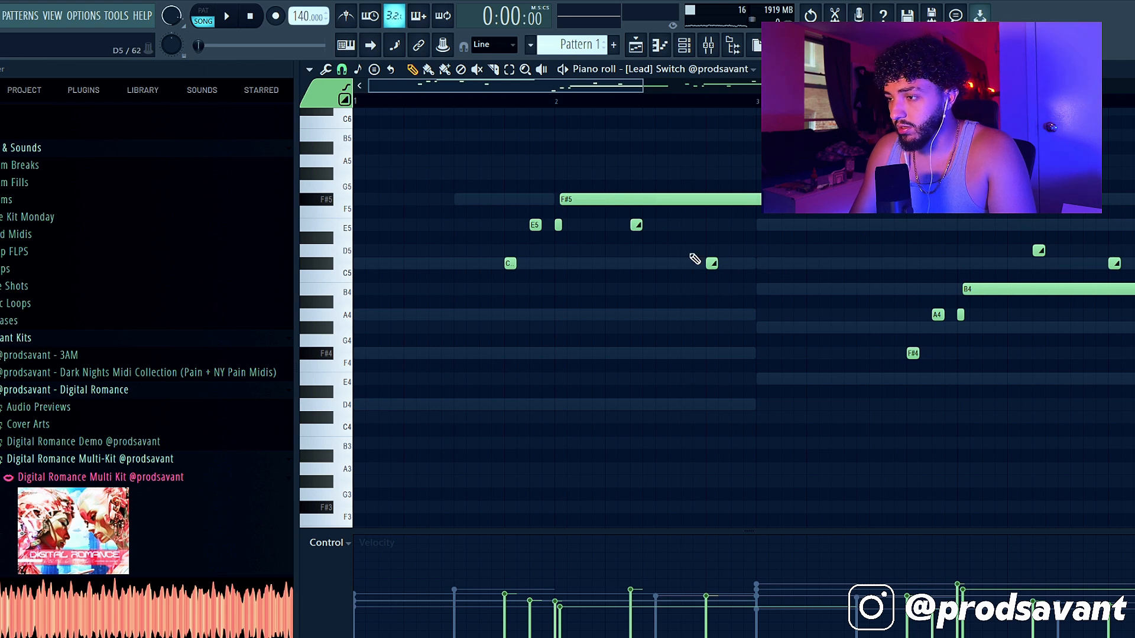
scroll(695, 259, down, 3)
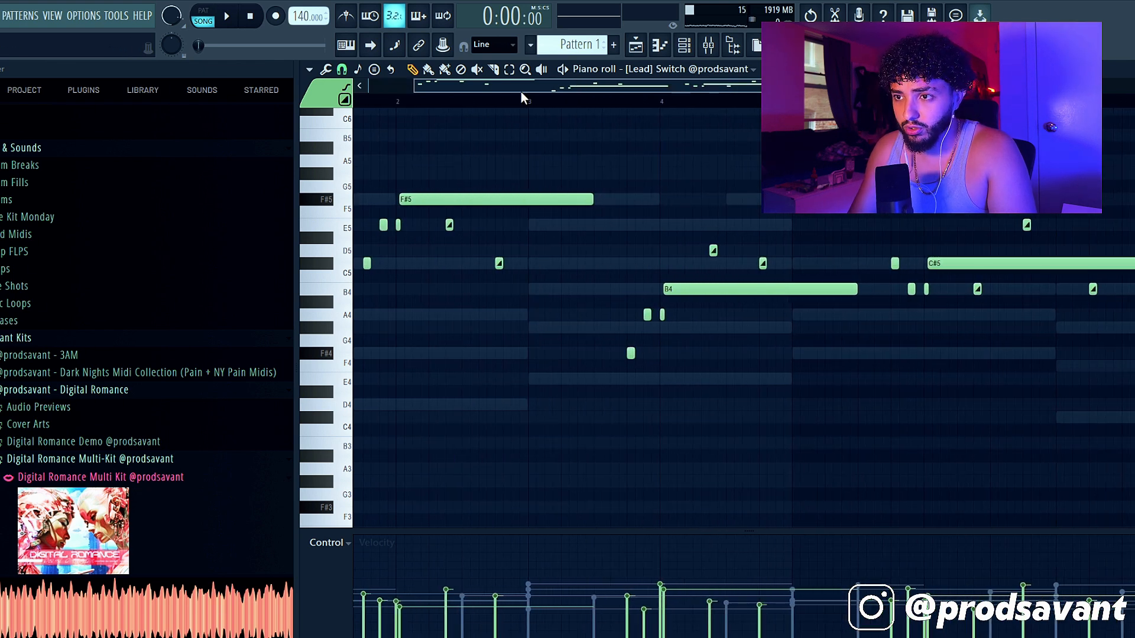
drag(521, 91, 349, 101)
scroll(442, 293, down, 3)
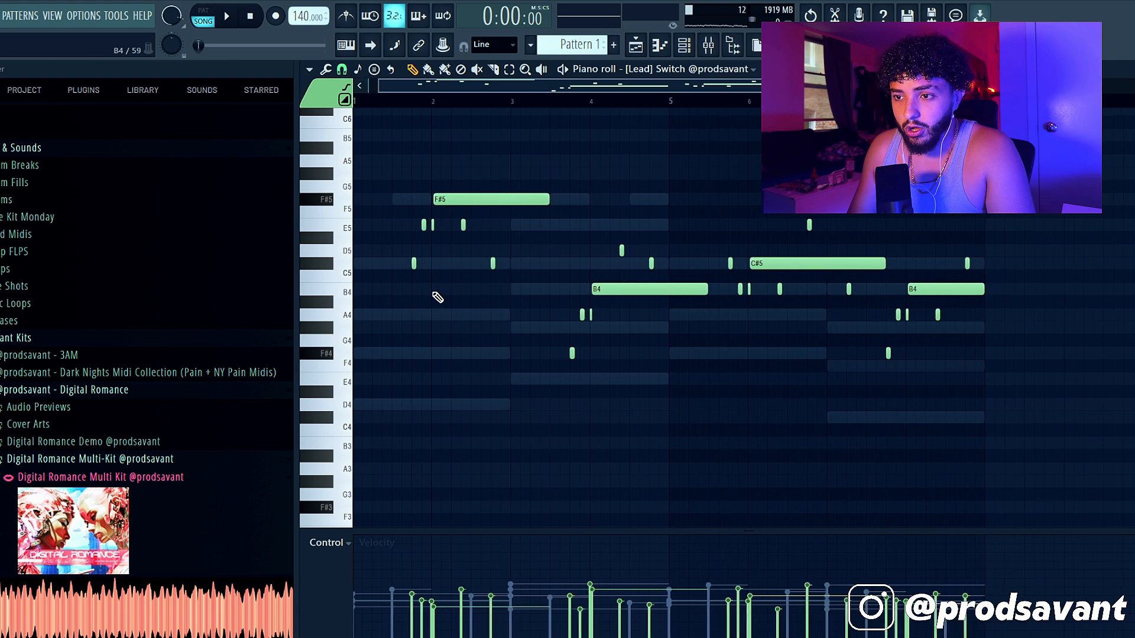
Examine the answering phrase of the [Lead] Switch melody around bar 4, including the short D5 and C#5 notes above the long B4
scroll(434, 296, up, 1)
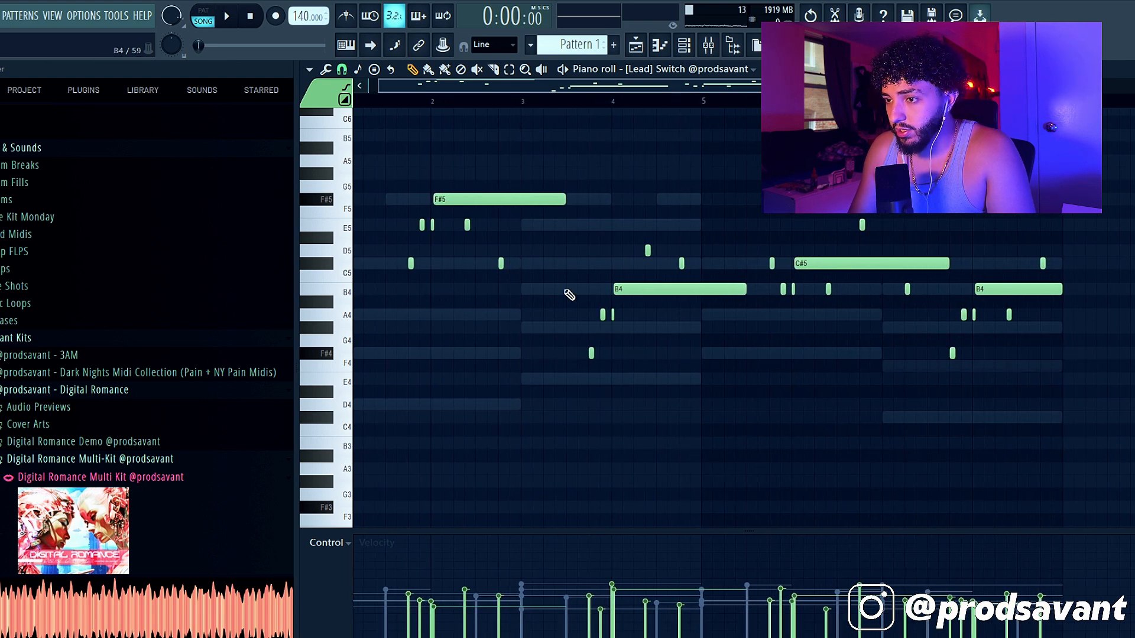
drag(568, 245, 719, 347)
ctrl+click(687, 372)
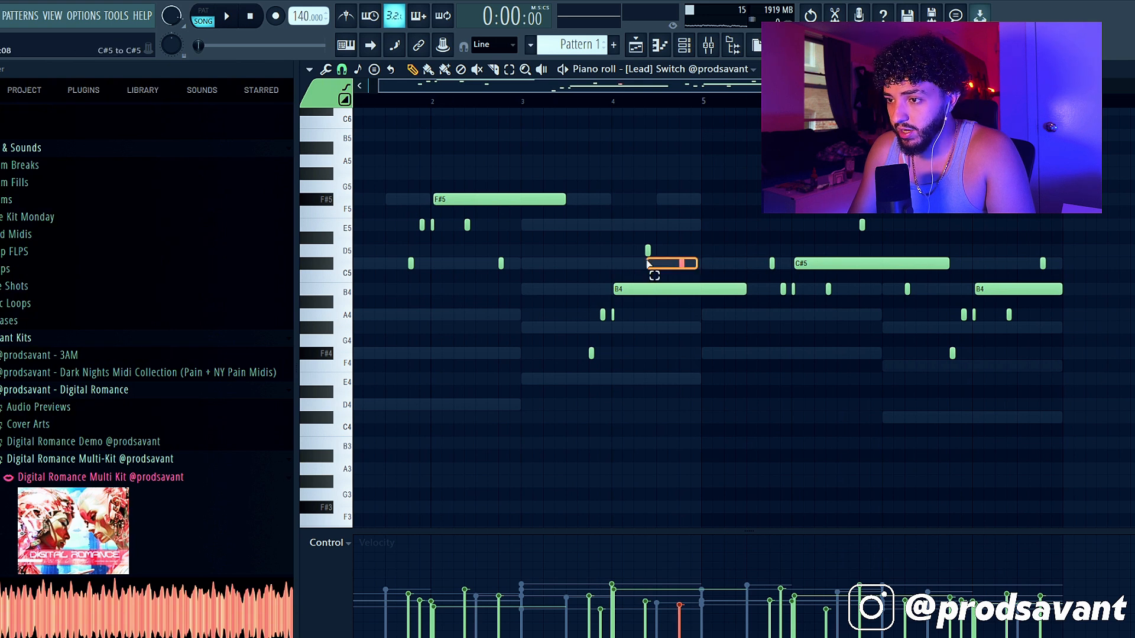
drag(647, 263, 645, 249)
scroll(650, 260, up, 3)
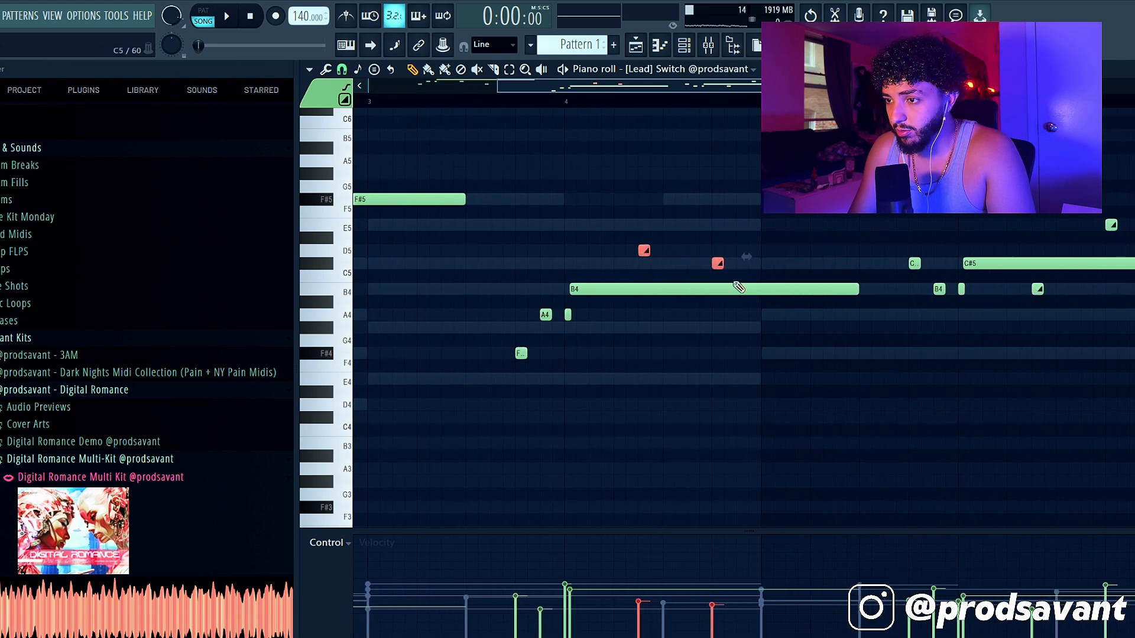
drag(633, 233, 757, 267)
ctrl+click(622, 260)
scroll(576, 248, down, 2)
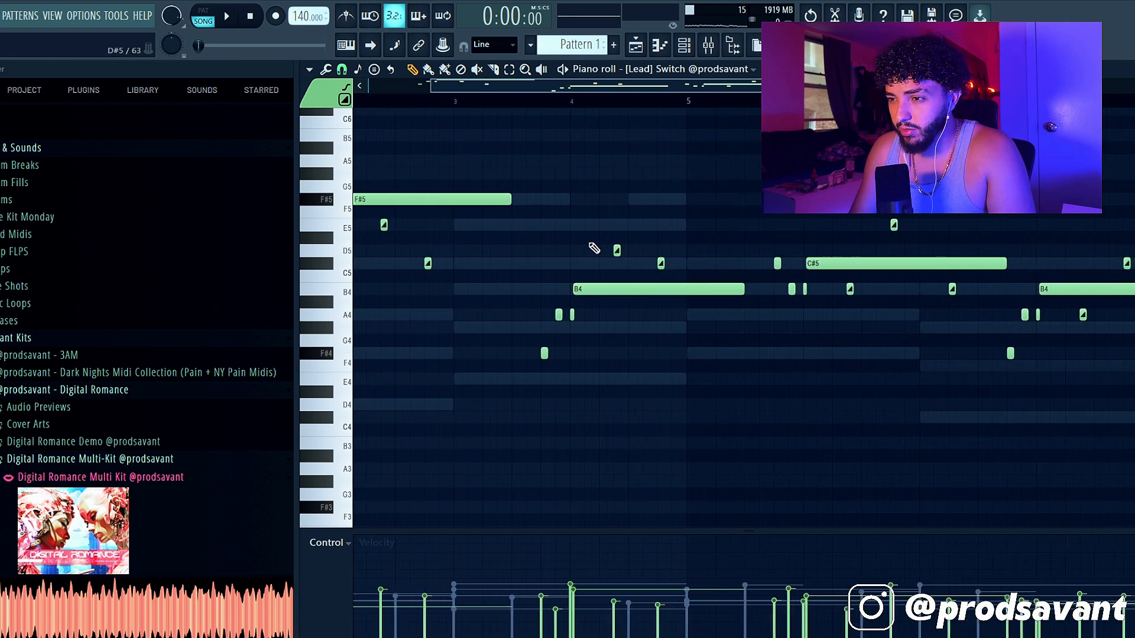
Route the [Lead] Switch channel to mixer Insert 4 and lower that track's fader
key(F9)
click(481, 258)
right_click(482, 259)
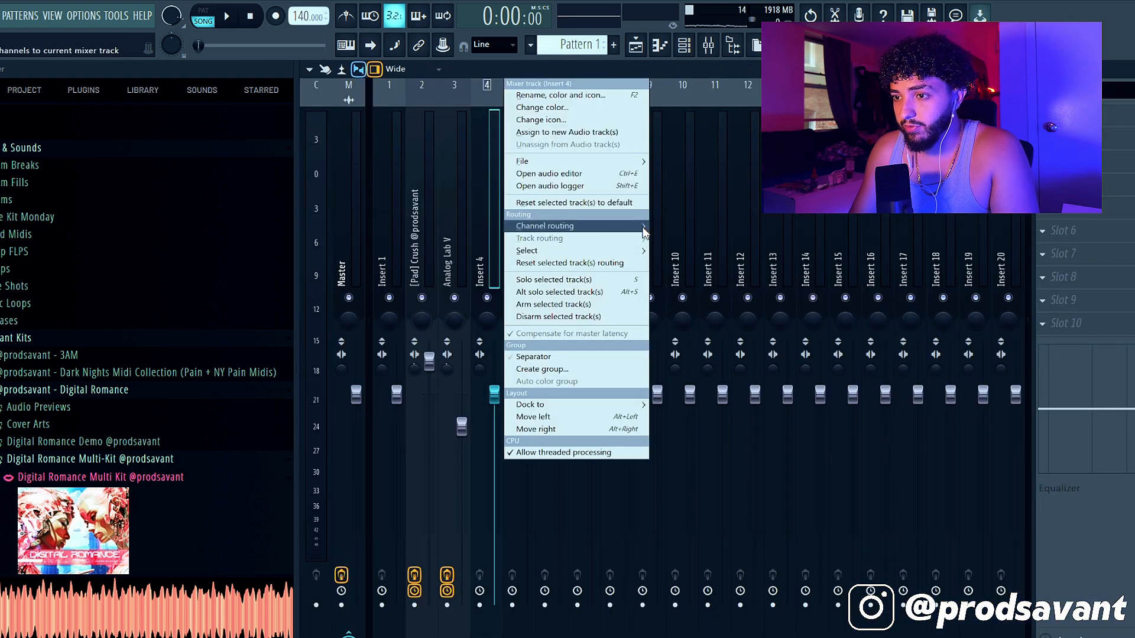
click(673, 226)
drag(494, 395, 494, 444)
Load ValhallaVintageVerb in the first effect slot of the [Lead] Switch mixer track
click(1041, 114)
mouse_move(1054, 132)
click(851, 160)
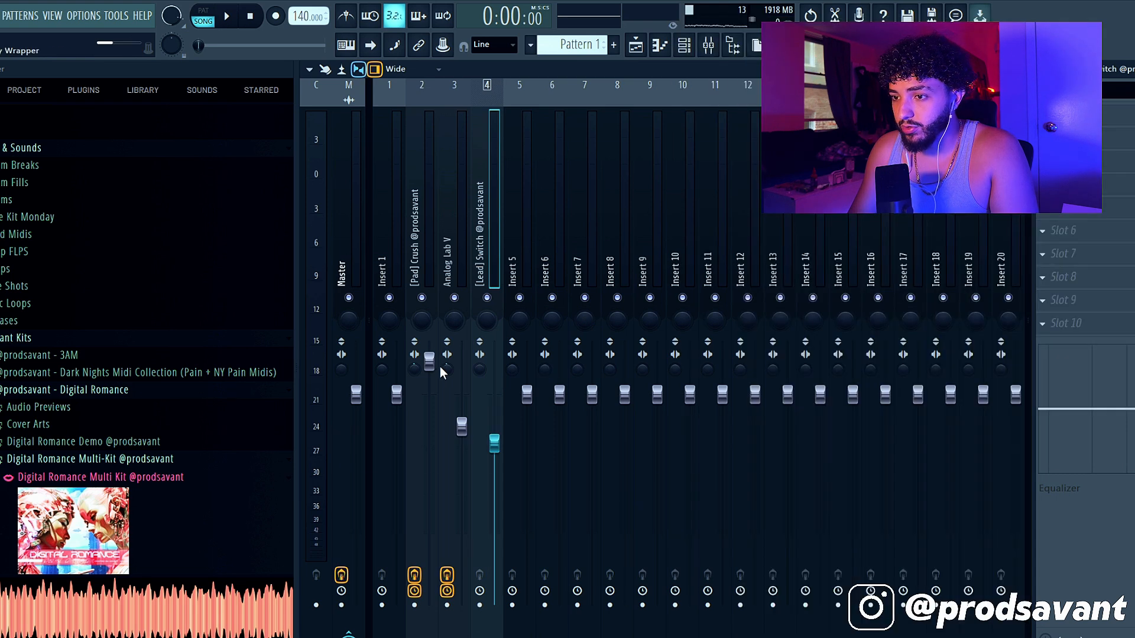
Apply the Sidechain a volume pattern in Gross Beat on the [Lead] Switch track and close the plugin
scroll(382, 276, down, 18)
key(space)
scroll(381, 276, down, 2)
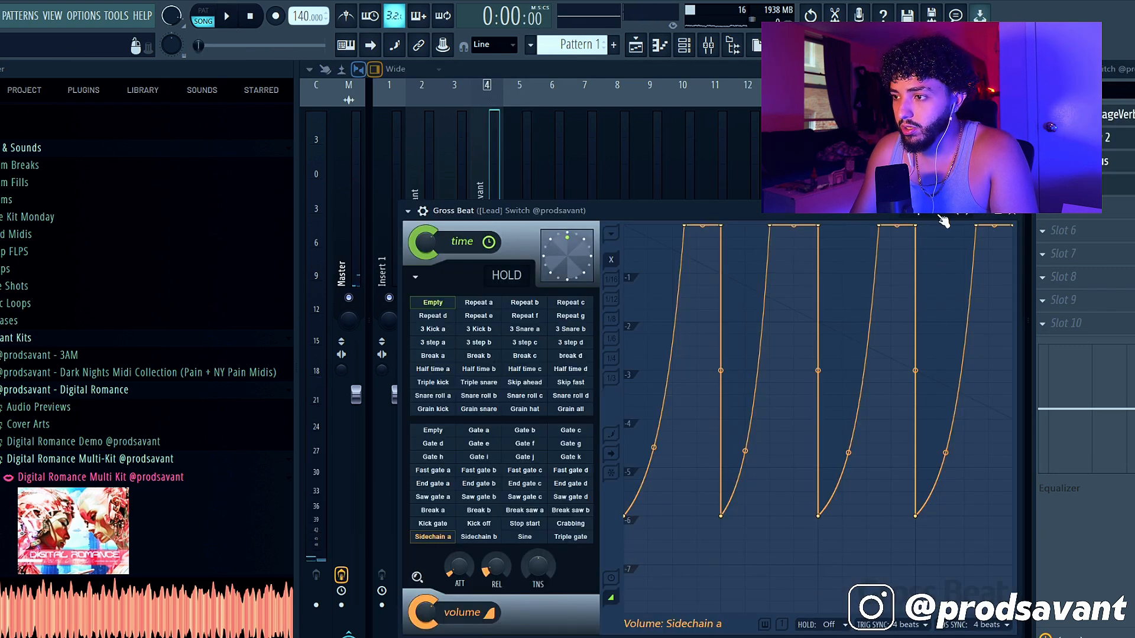
right_click(919, 214)
click(845, 214)
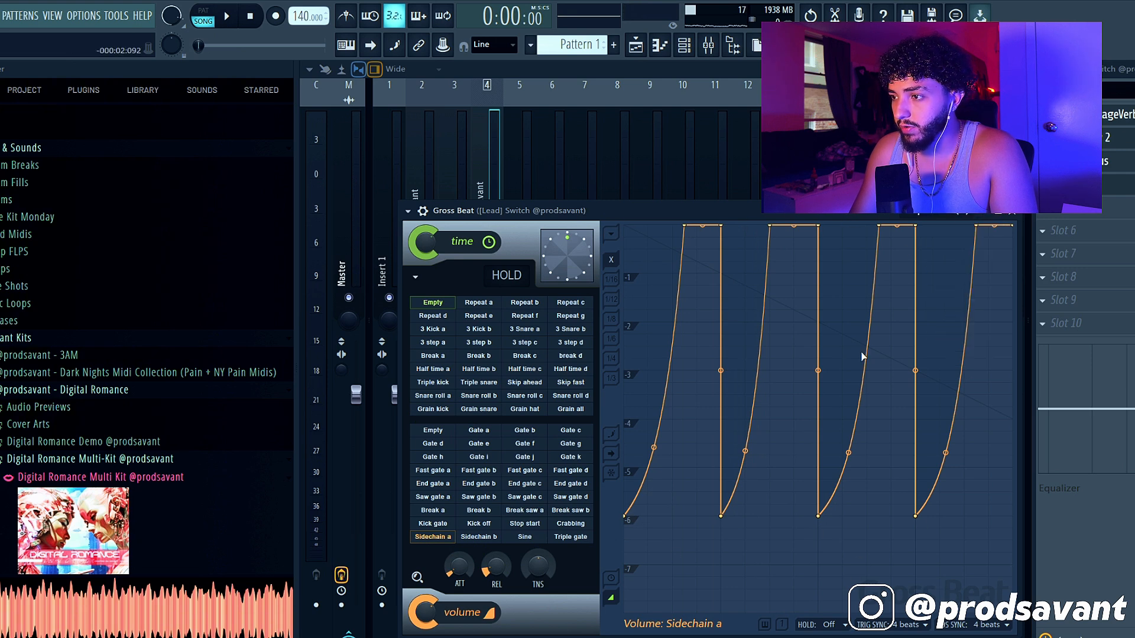
click(1011, 211)
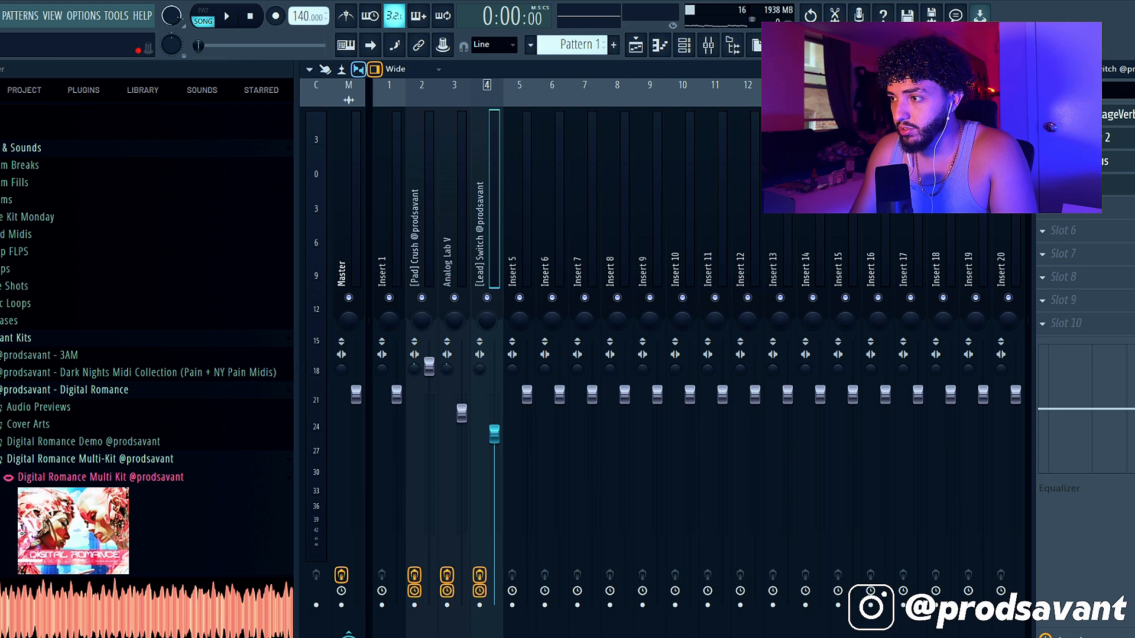
Load Efx FRAGMENTS with the 1 Bar Glimmers preset on the [Lead] Switch track and play the song
click(1125, 191)
click(1125, 190)
key(space)
click(1125, 191)
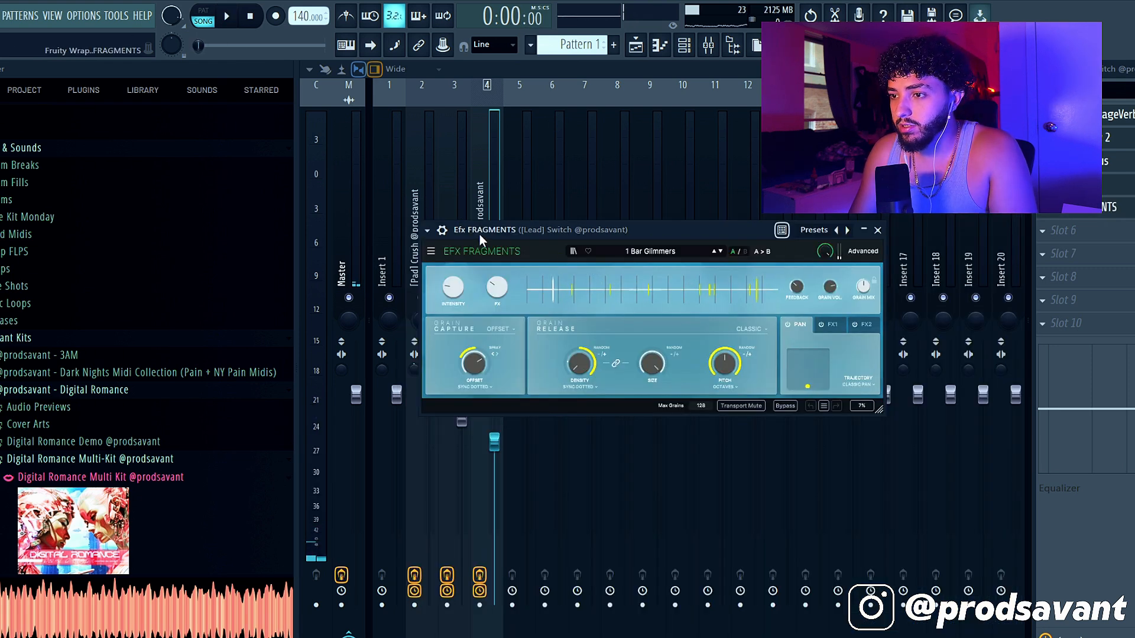
click(506, 182)
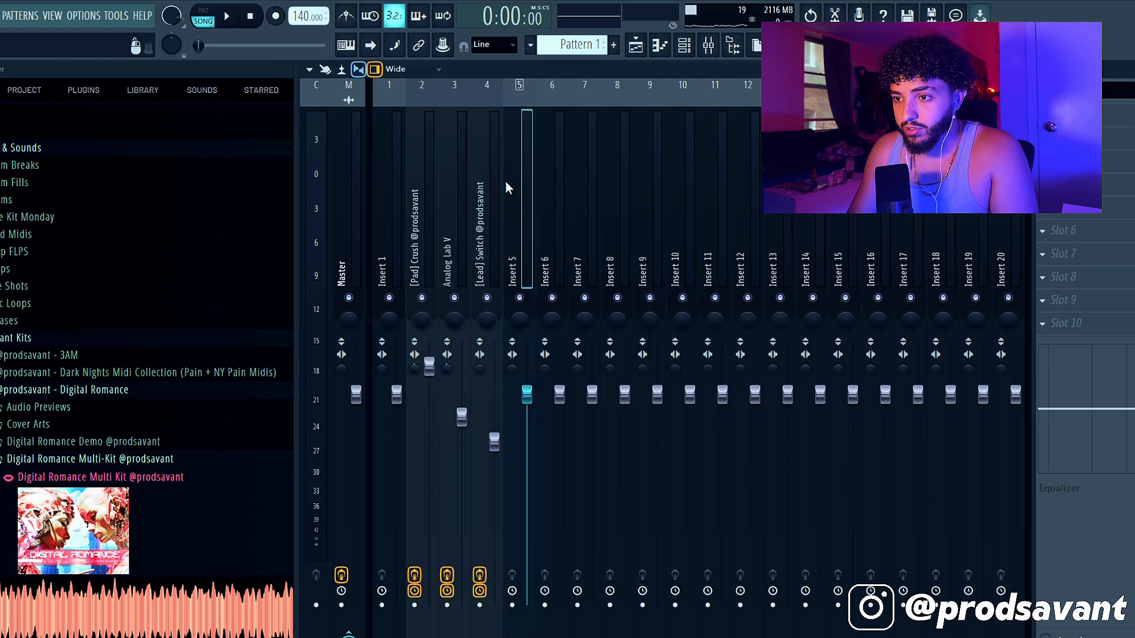
click(483, 191)
click(542, 193)
click(488, 205)
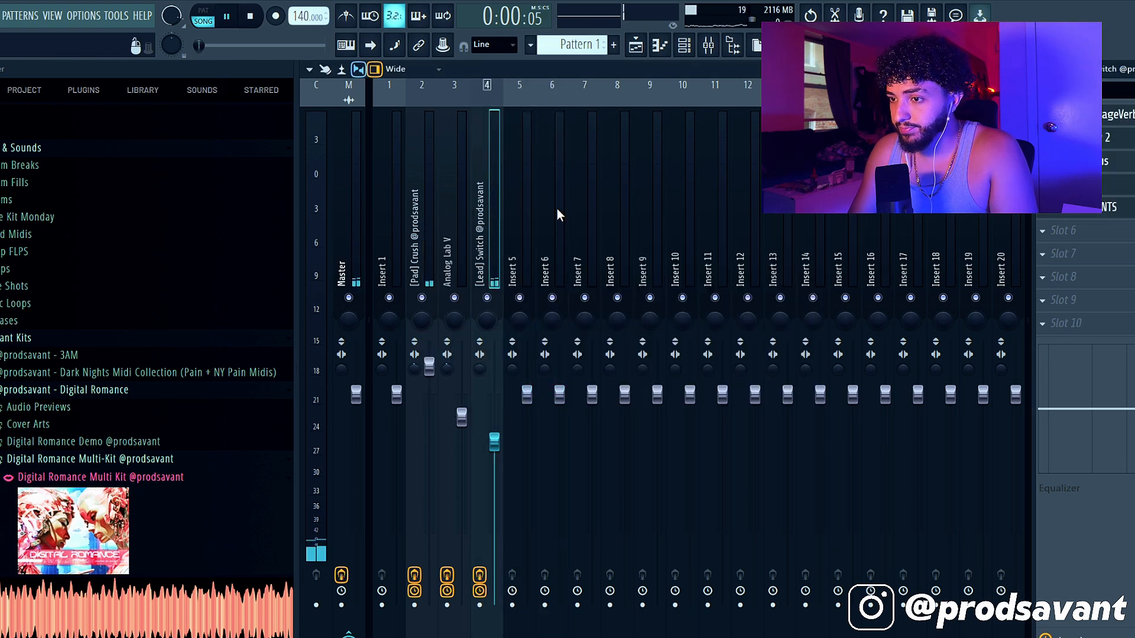
Add Fruity Parametric EQ 2 to the [Lead] Switch track, cutting the lows with band 1 and pulling band 2 down
click(1062, 230)
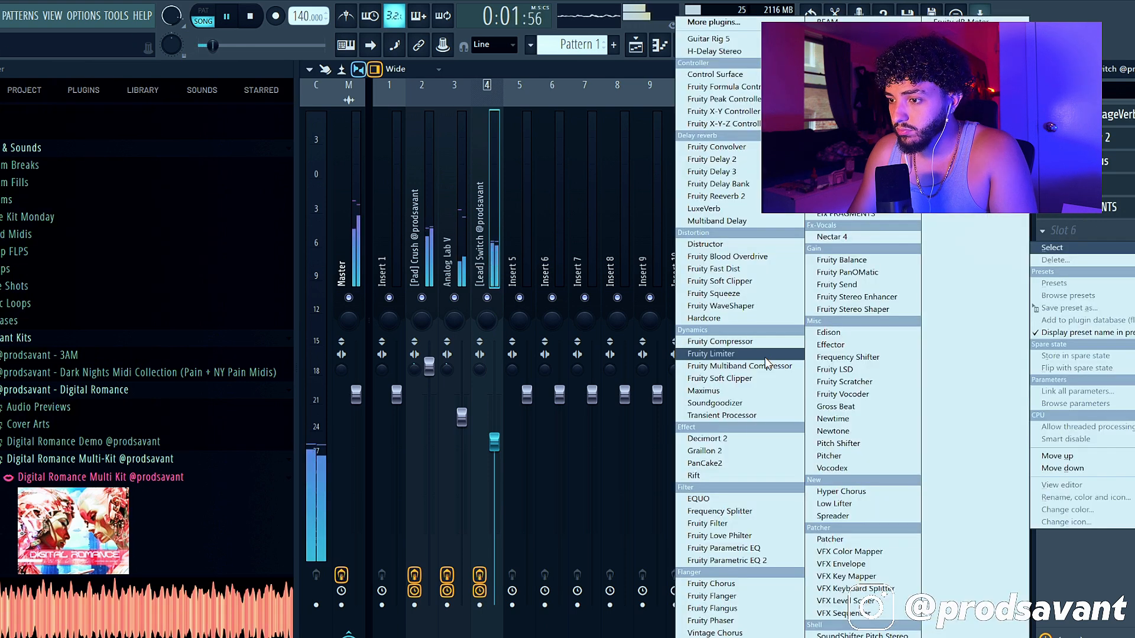
click(779, 563)
drag(507, 392, 558, 466)
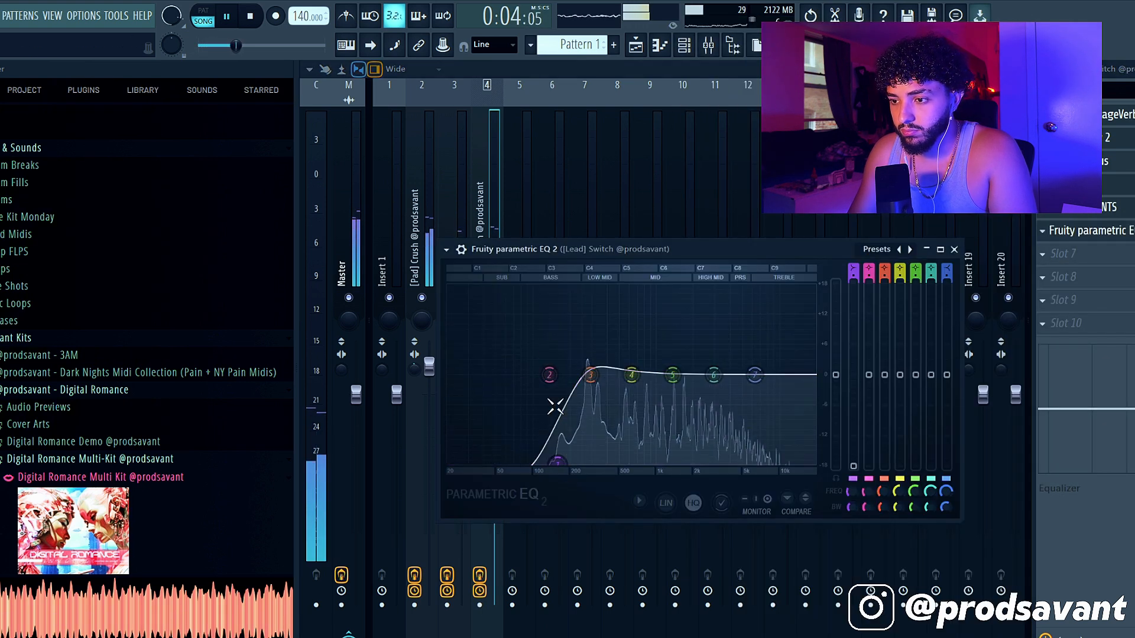
drag(550, 375, 562, 401)
drag(558, 461, 576, 459)
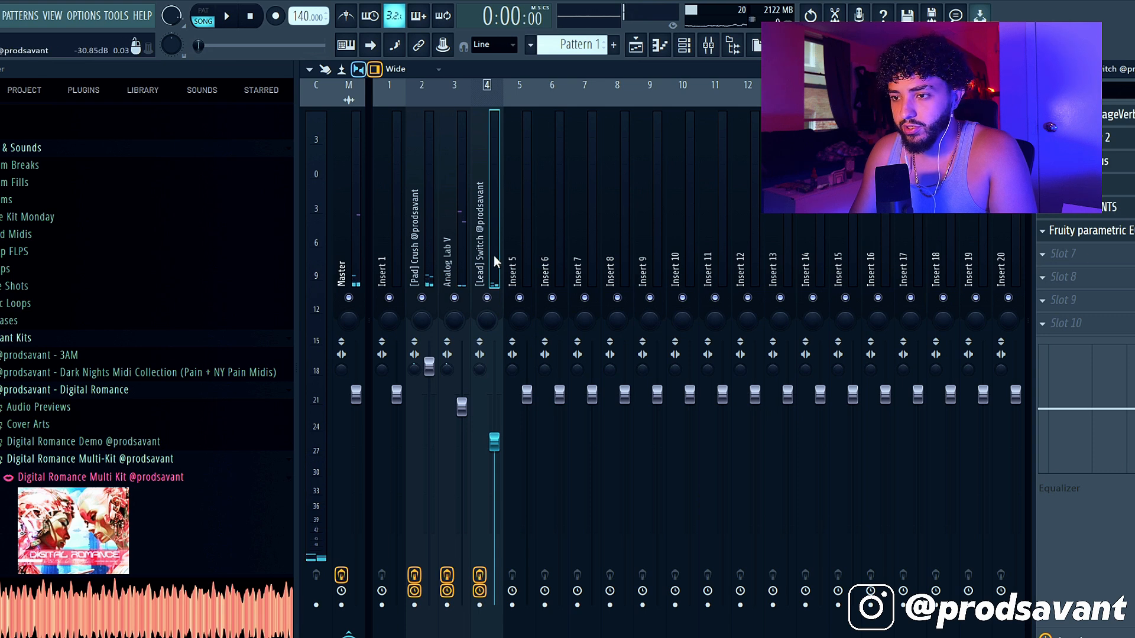
click(433, 203)
click(452, 197)
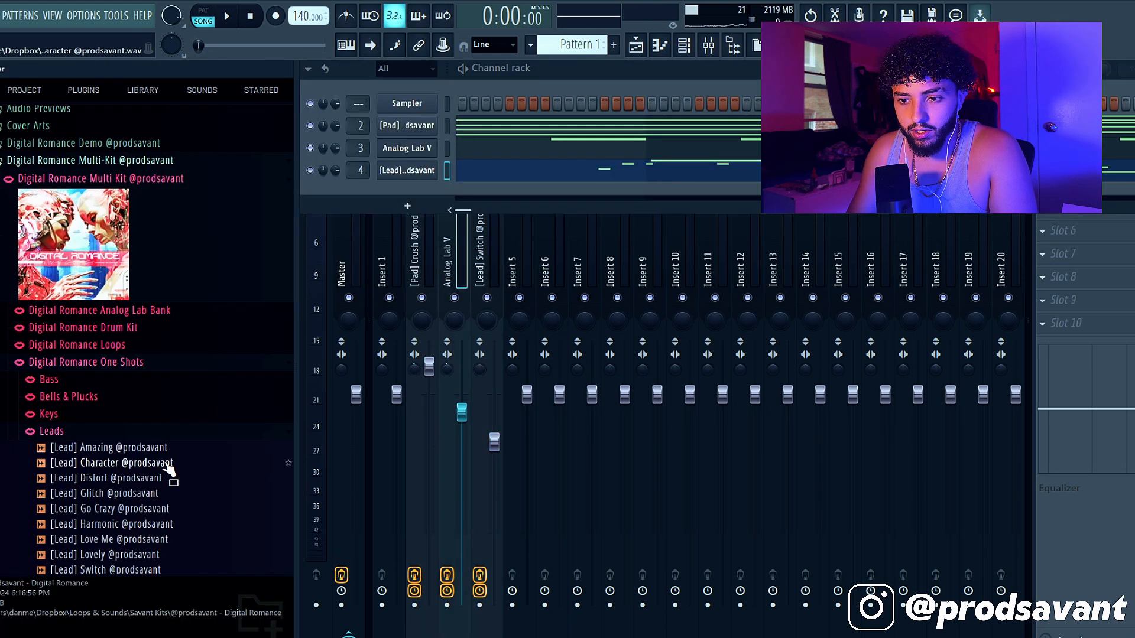
Add [Bass] Favorite from the Digital Romance Bass one-shots to the channel rack as a new channel
scroll(166, 460, down, 4)
scroll(104, 375, up, 1)
click(102, 223)
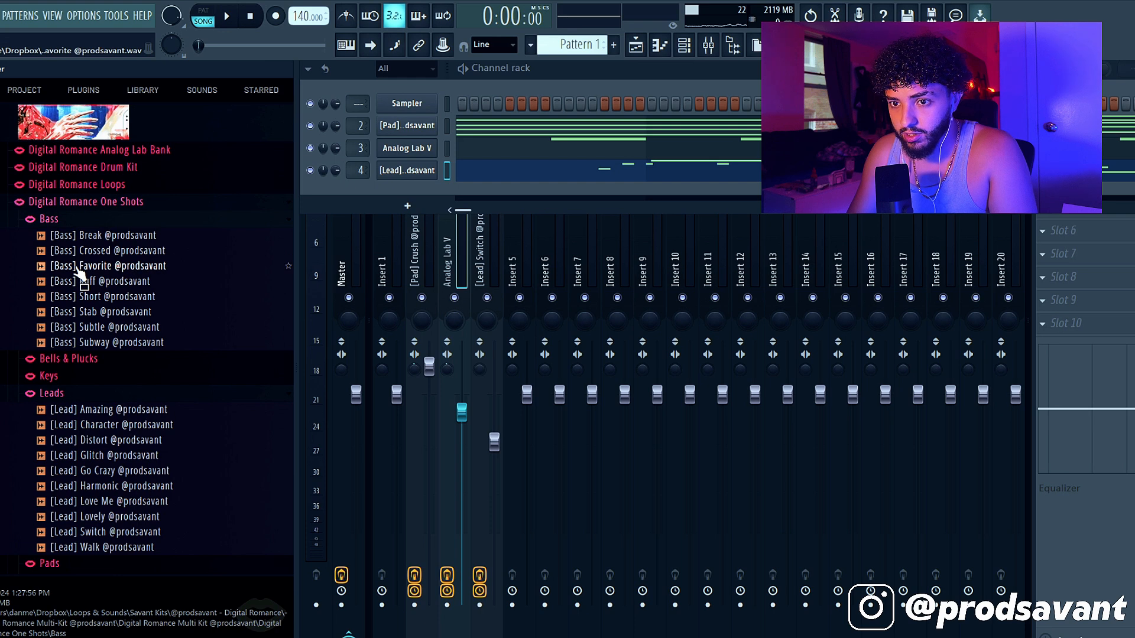
drag(77, 269, 407, 190)
Build a [Bass] Favorite line from the pad's root notes, using D5, E5, F#5 and C#5, and play the song
click(407, 193)
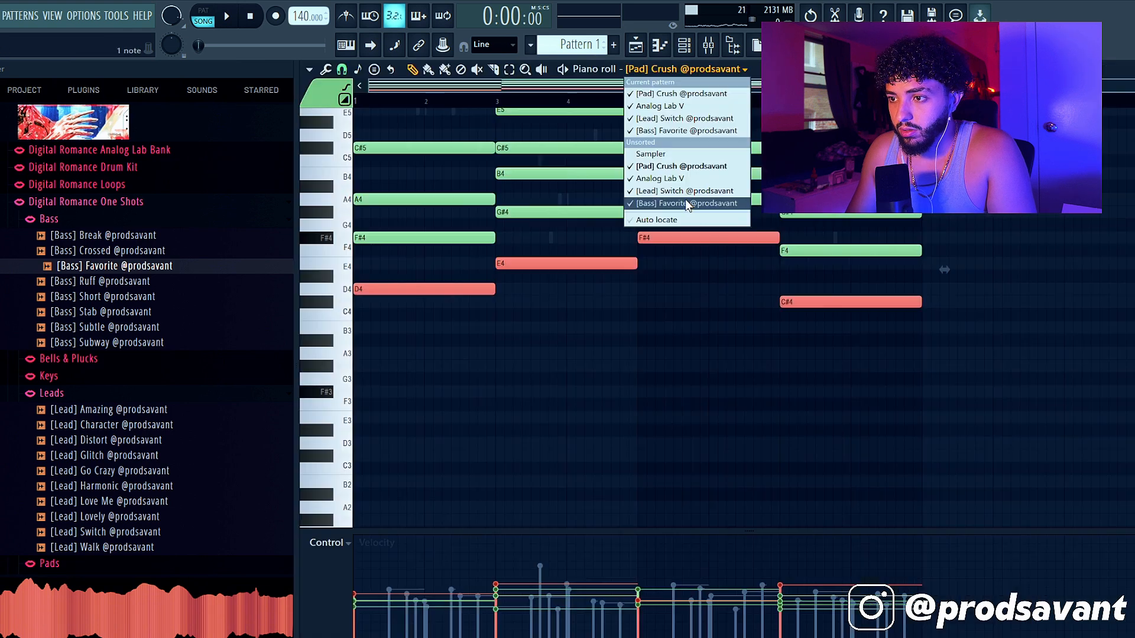
click(685, 199)
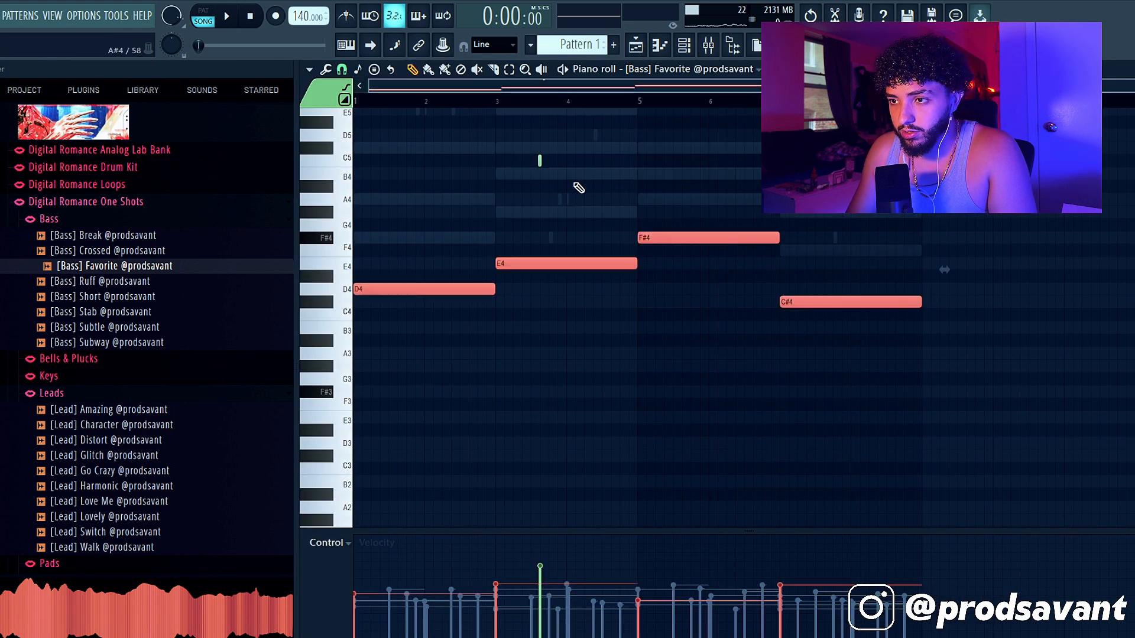
key(space)
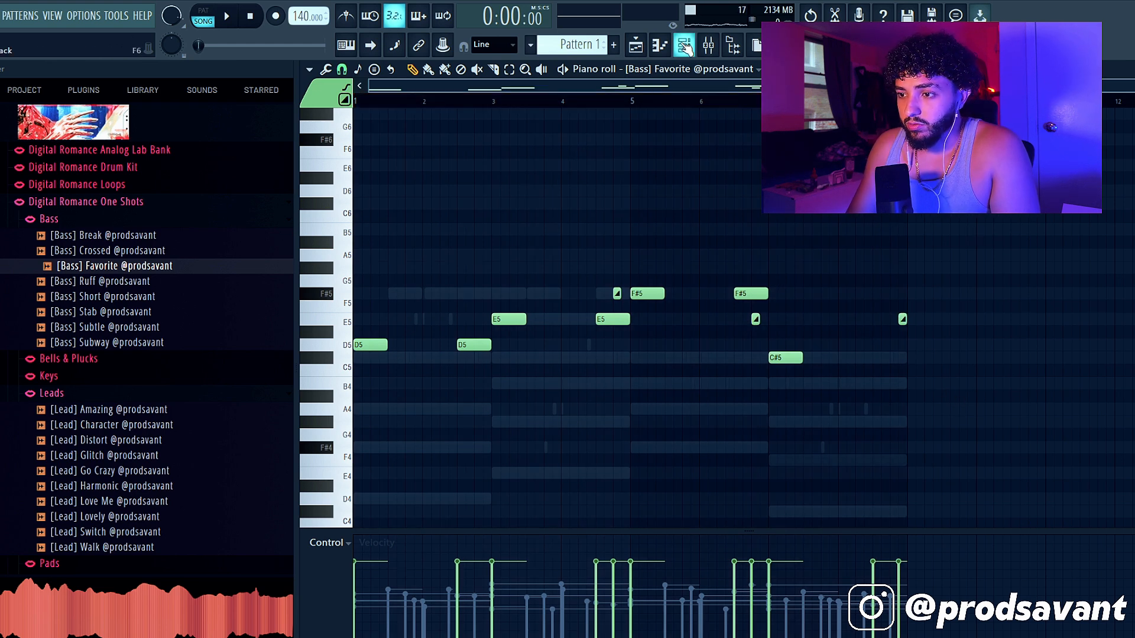
key(space)
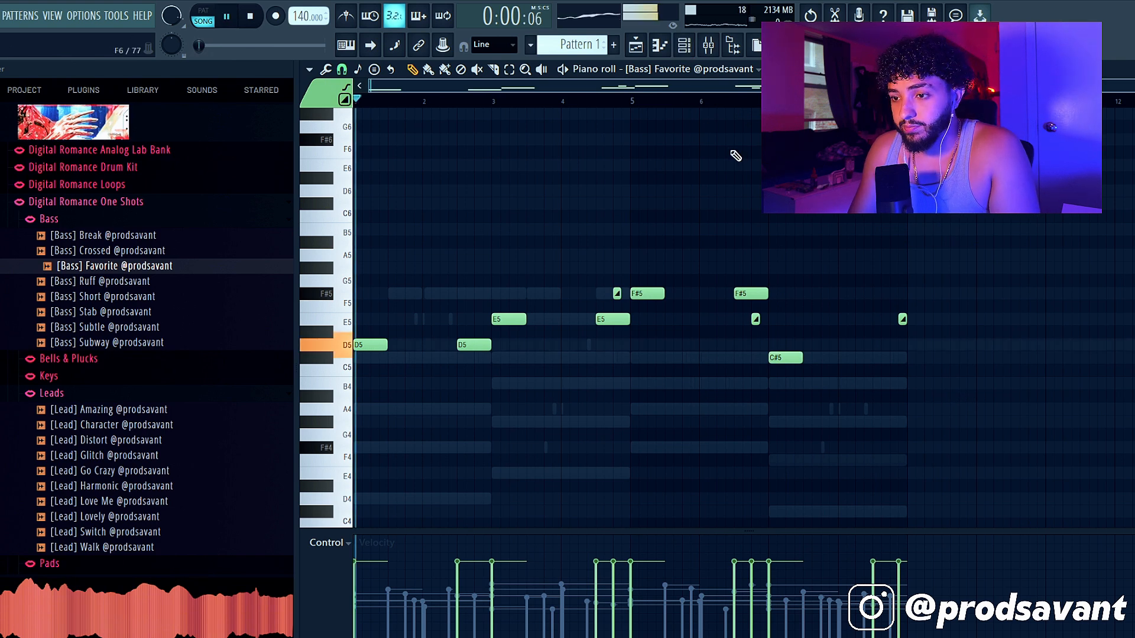
Lower the [Bass] Favorite mixer fader slightly and add Fruity Parametric EQ 2 to its track
click(708, 47)
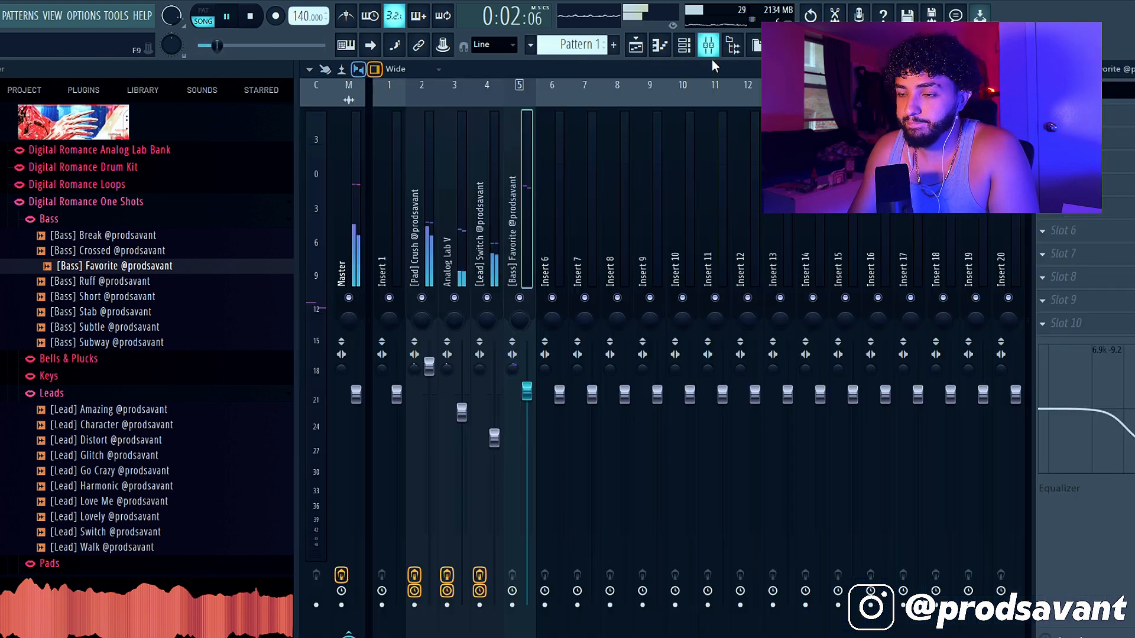
drag(527, 391, 527, 395)
click(1042, 141)
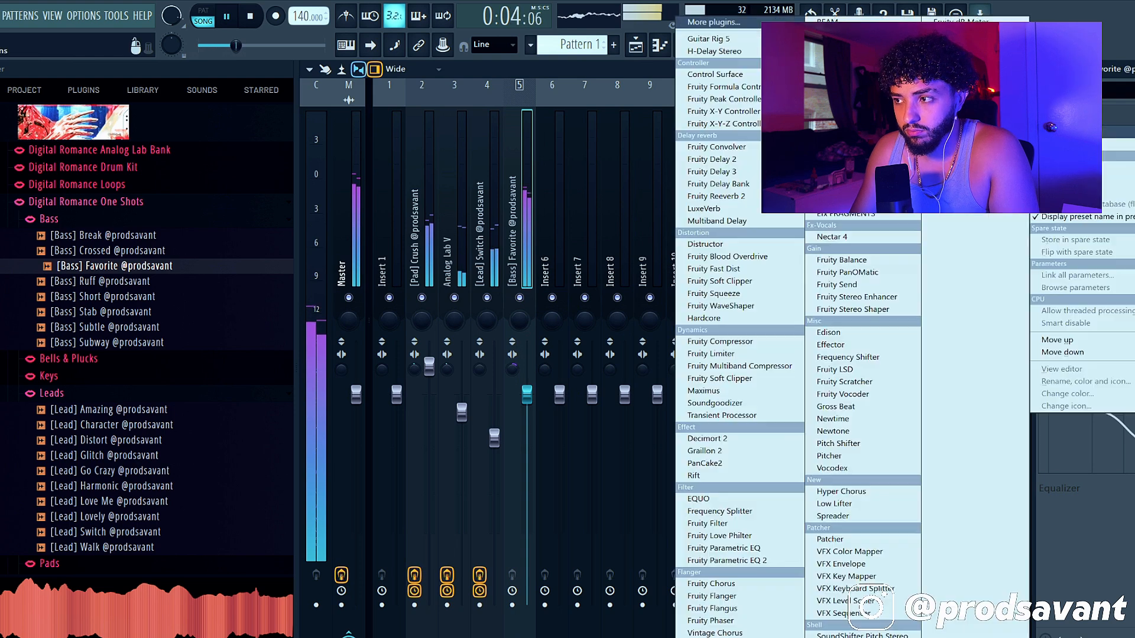
click(726, 560)
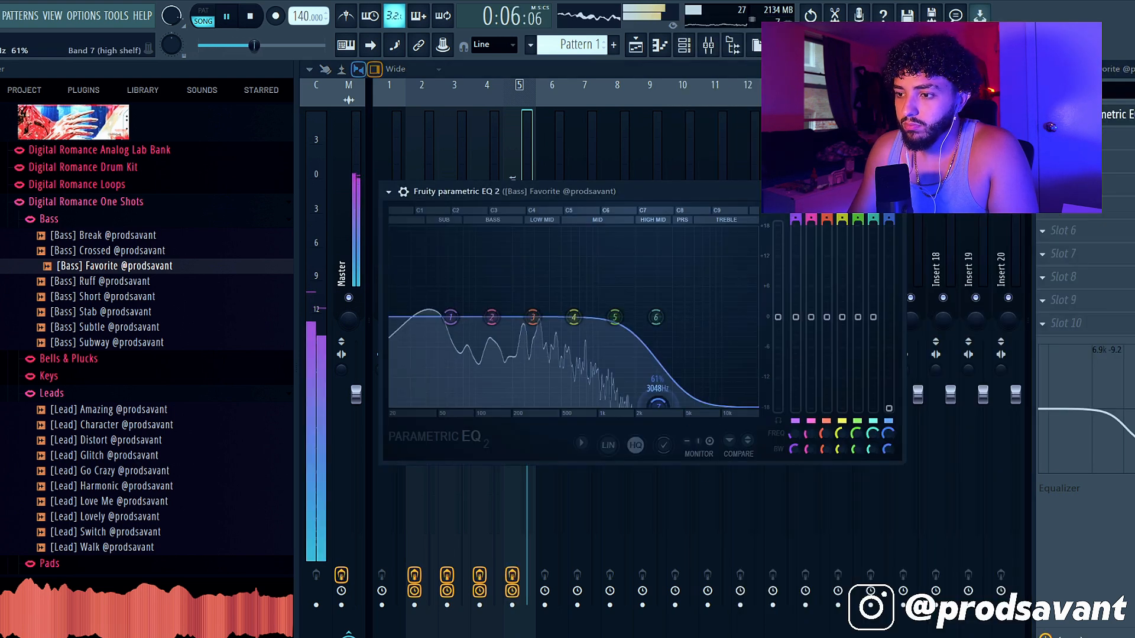
Cut the bass highs with a steep band 7 low-pass around 1 kHz, pull bands 4 and 6 down, and stop playback
scroll(657, 403, down, 5)
drag(658, 403, 604, 406)
drag(573, 318, 571, 333)
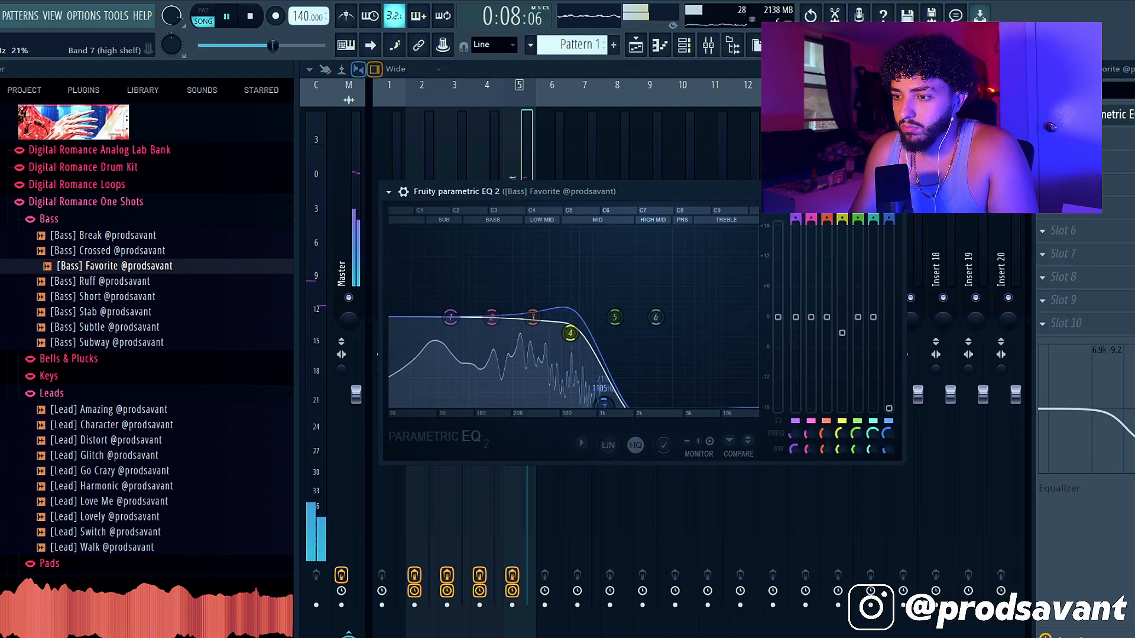
drag(604, 406, 599, 406)
drag(655, 317, 625, 352)
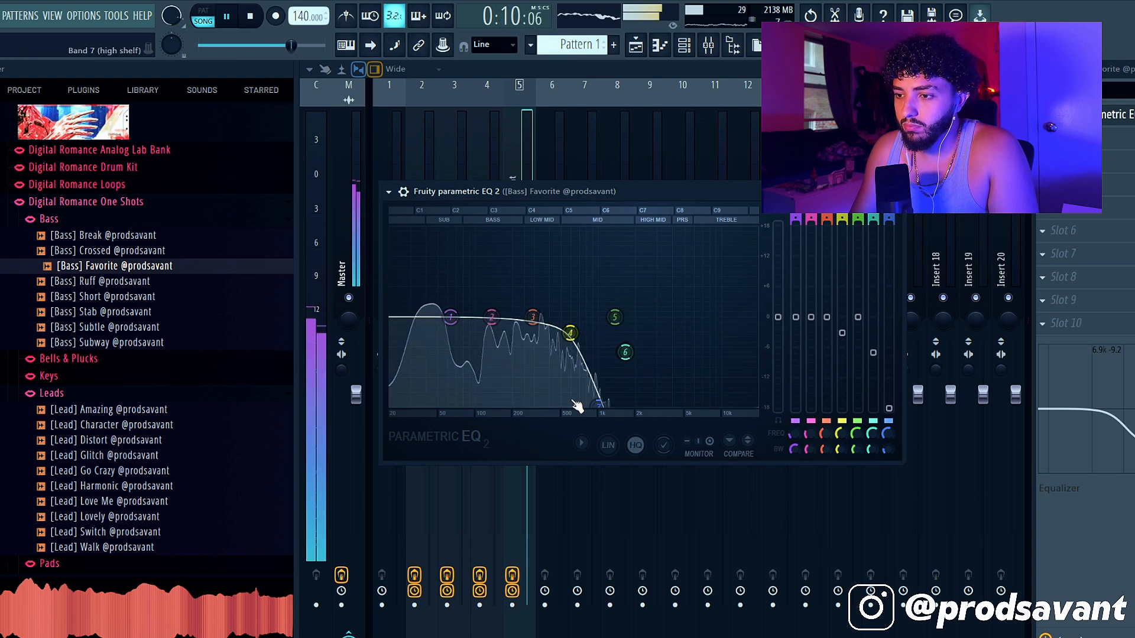
click(530, 419)
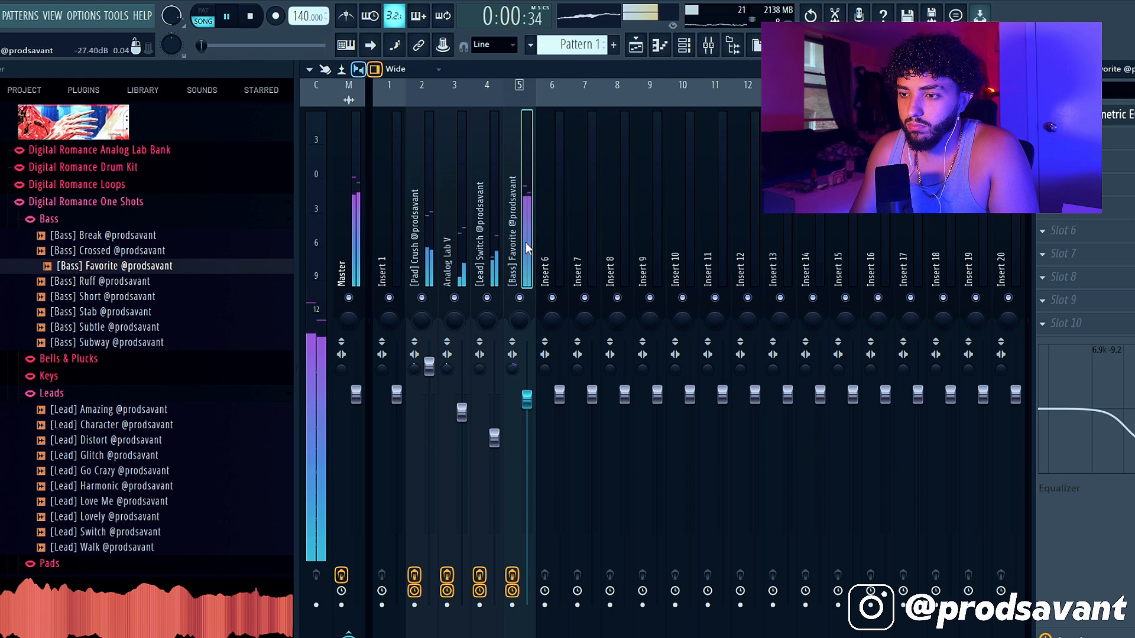
key(space)
Place [Vocal Phrase] You 140 amin from the kit's Vocal Phrases on playlist Track 2 at bar 1
key(F5)
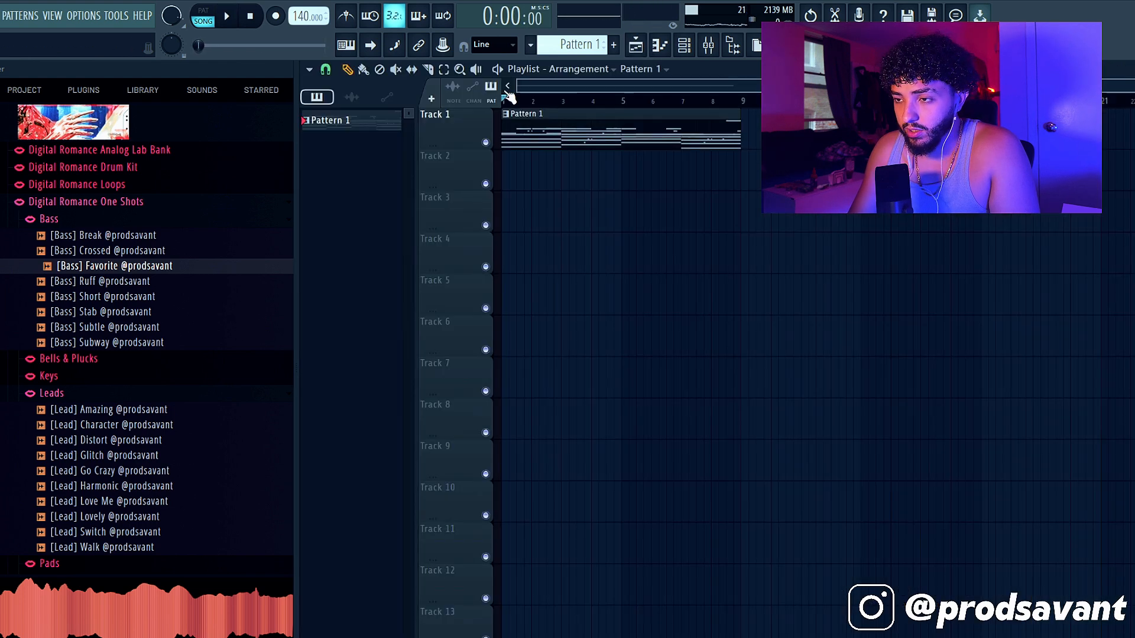
click(113, 393)
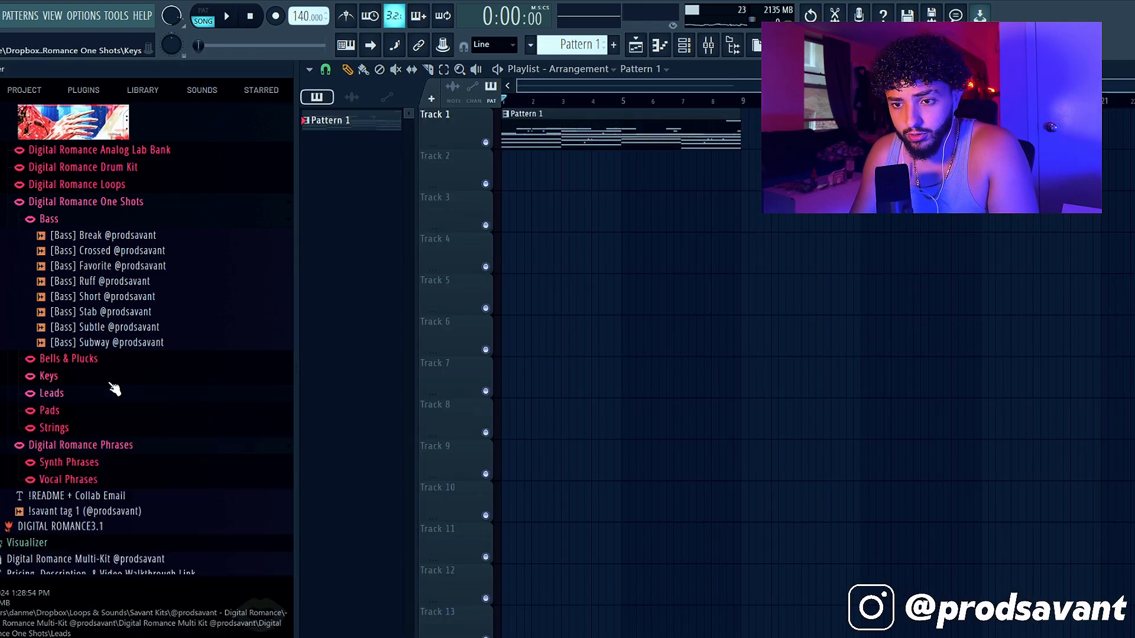
scroll(47, 414, down, 1)
scroll(119, 404, down, 1)
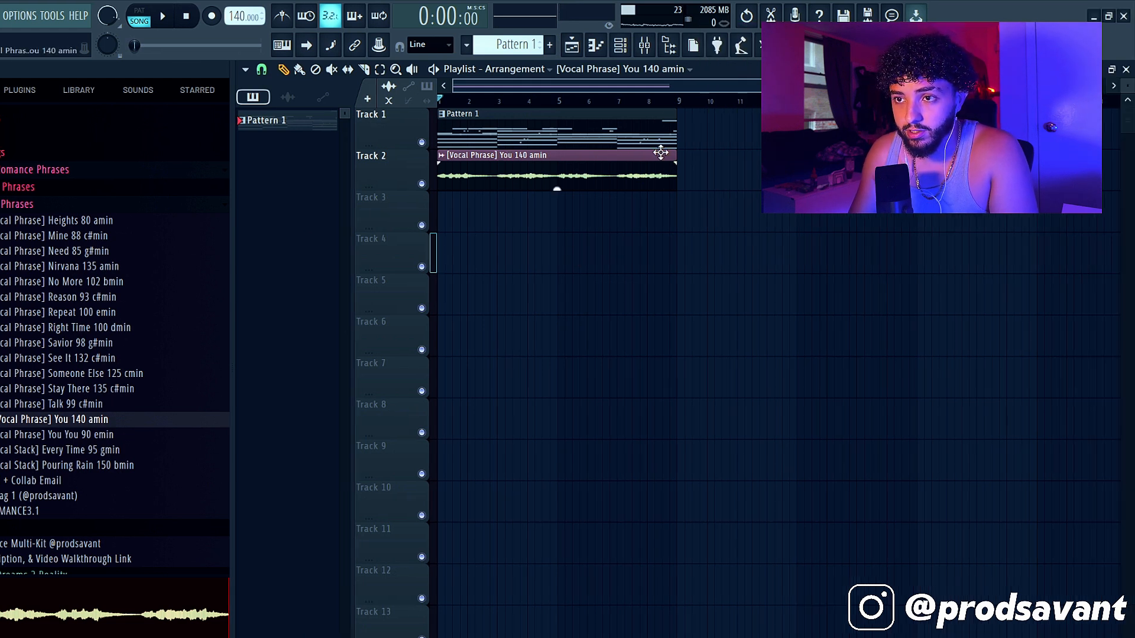
Play the song with the vocal phrase and add Fruity Parametric EQ 2 to the [Vocal Phrase] You 140 amin mixer track
key(space)
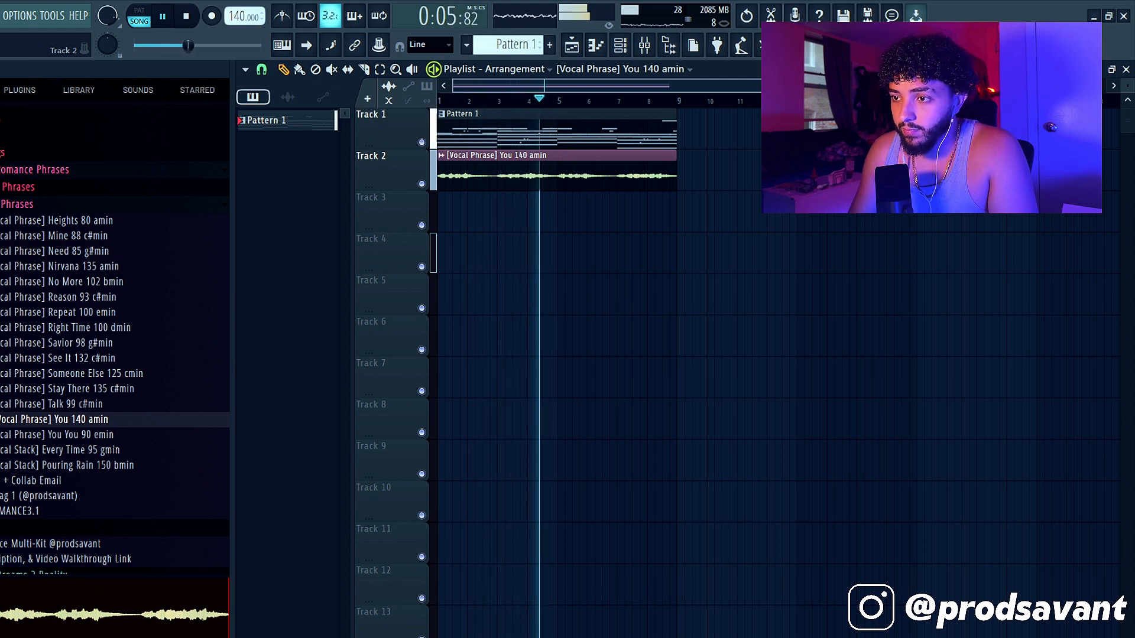
key(space)
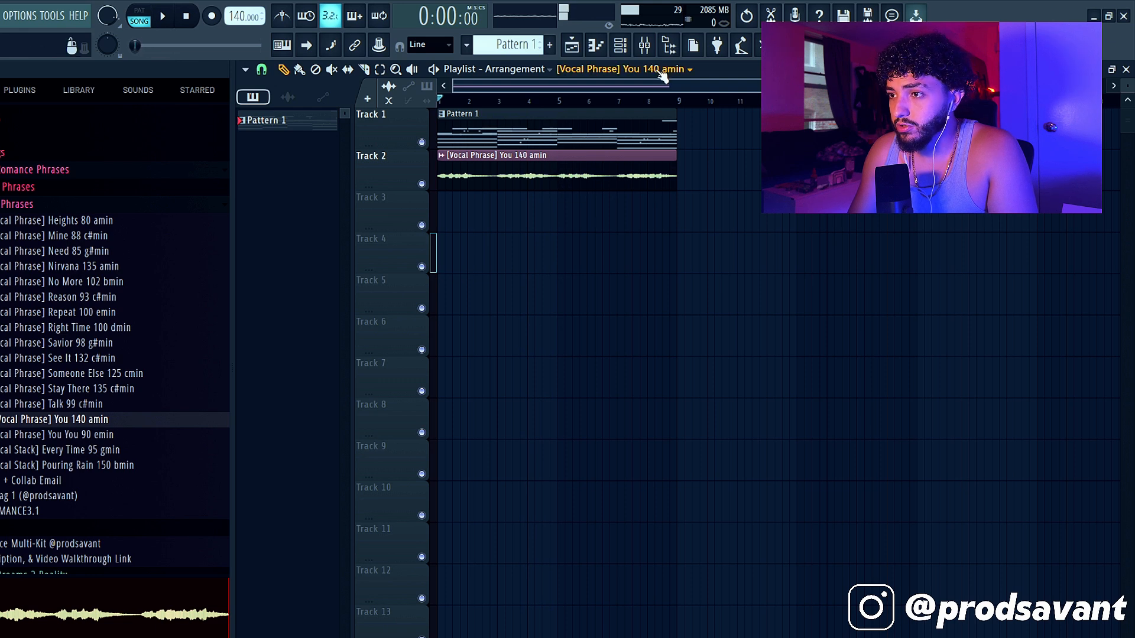
click(644, 45)
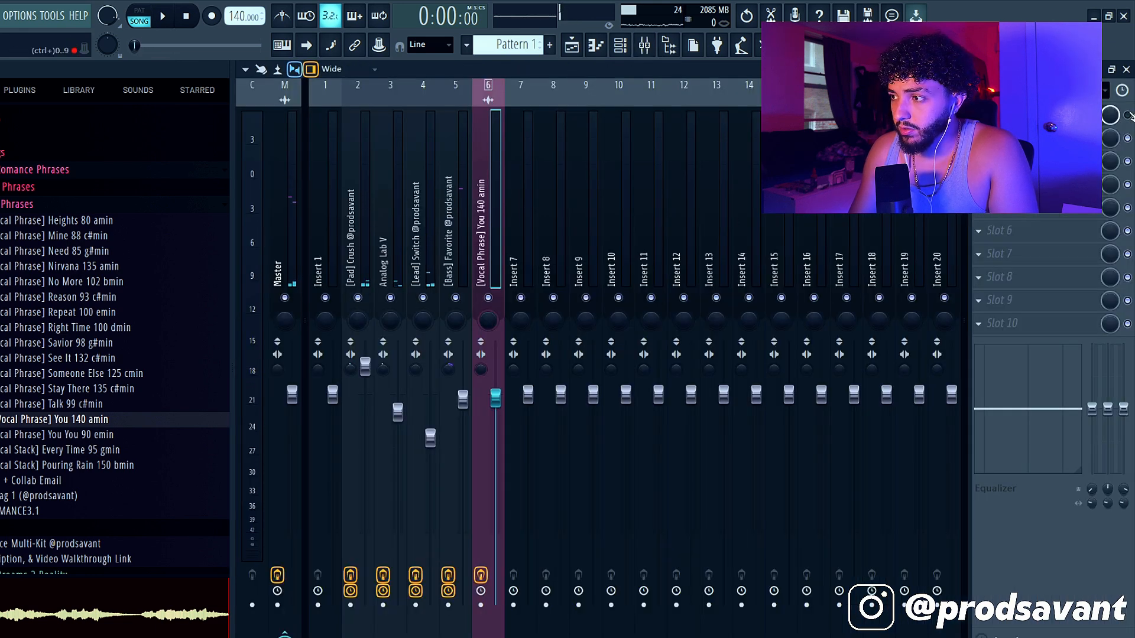
click(1029, 115)
click(1028, 115)
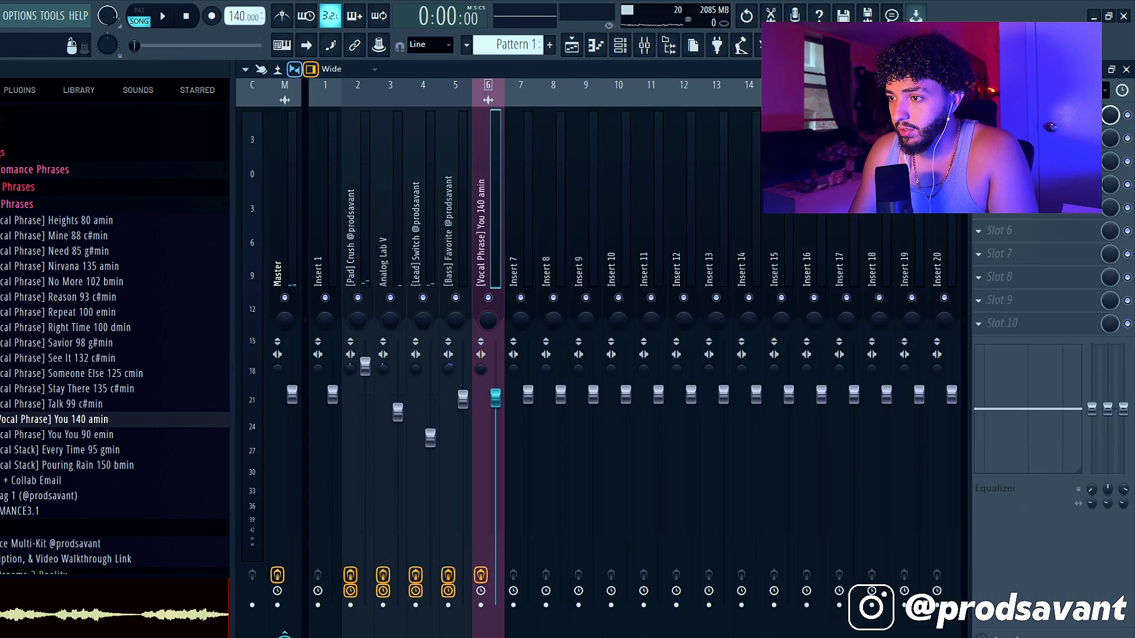
click(979, 139)
click(689, 563)
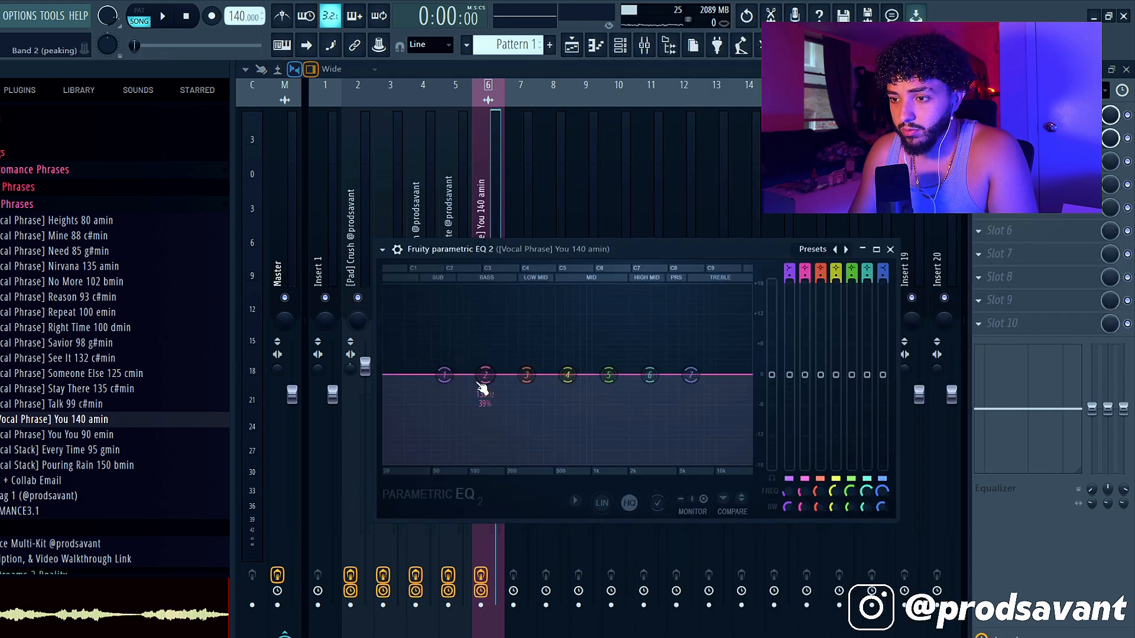
Cut the vocal's lows with a steep band 1 high-pass around 450 Hz and pull band 4 down slightly during playback
key(space)
drag(440, 381, 544, 461)
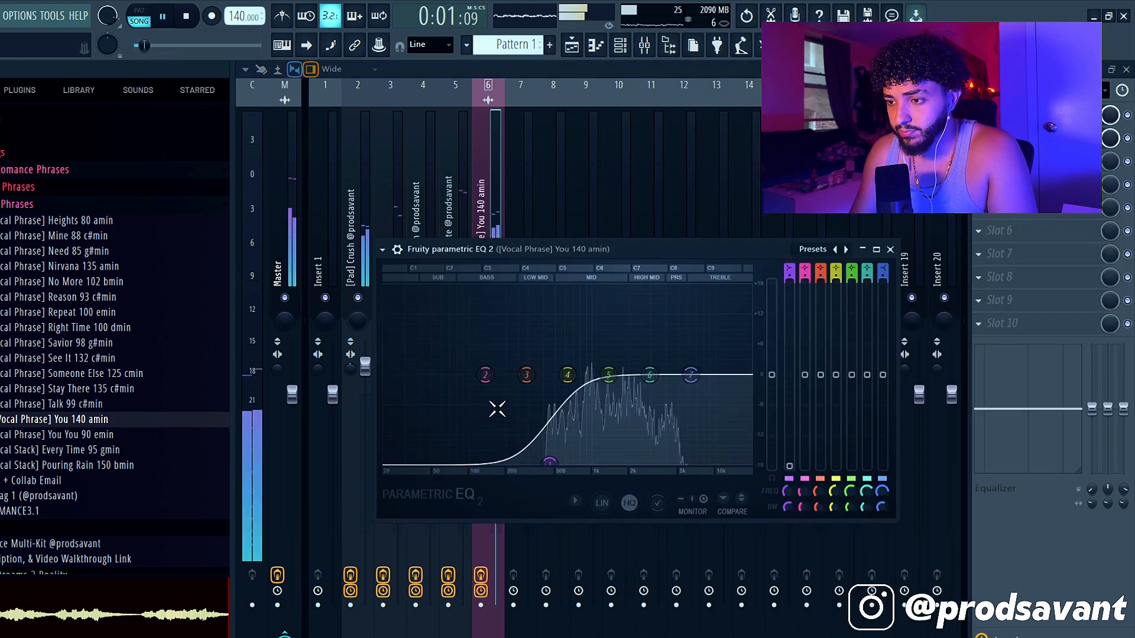
drag(771, 400, 771, 374)
drag(549, 461, 561, 462)
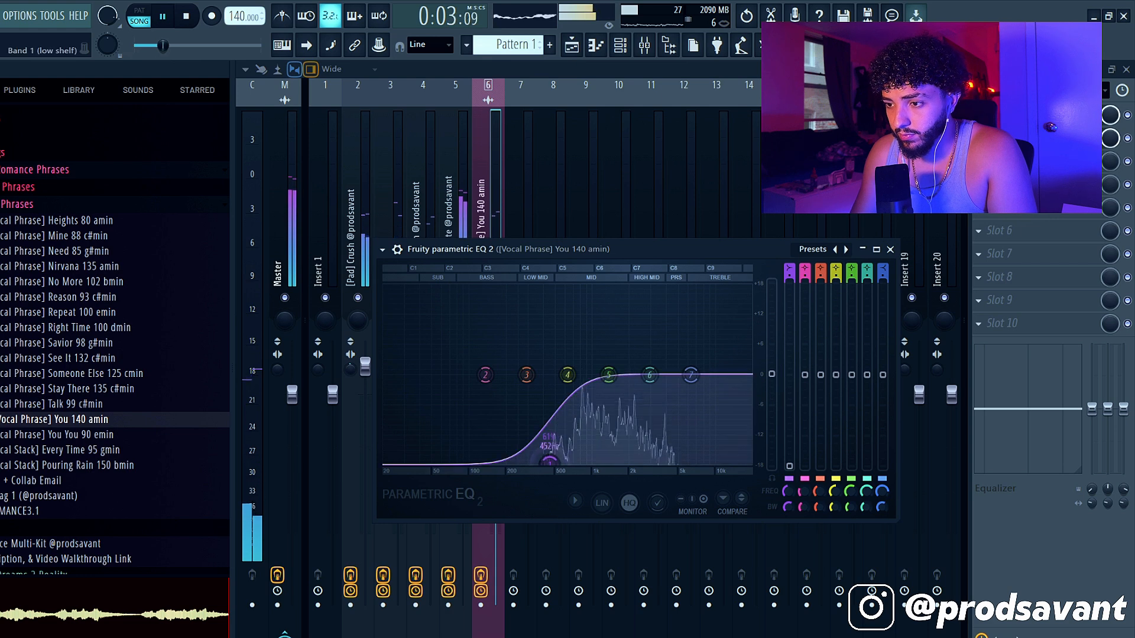
drag(567, 374, 546, 397)
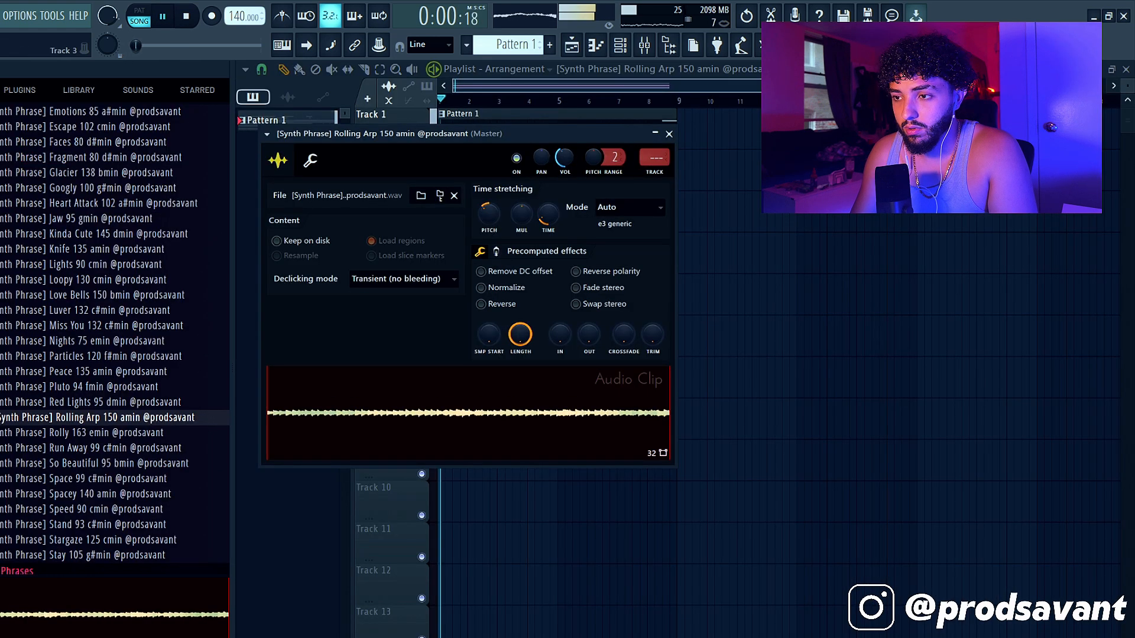
Arrange one-bar [Synth Phrase] Rolling Arp 150 amin clips on Track 3 at bars 2, 4, 6 and 8, and play the song
key(Escape)
drag(556, 231, 559, 229)
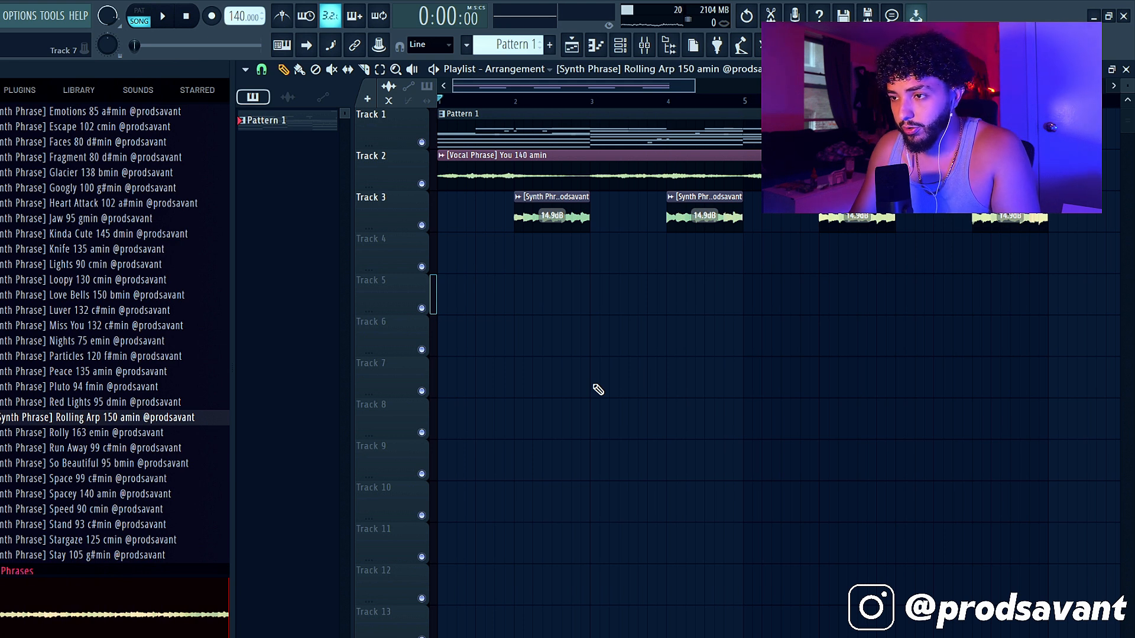
drag(507, 297, 1054, 230)
key(ctrl+d)
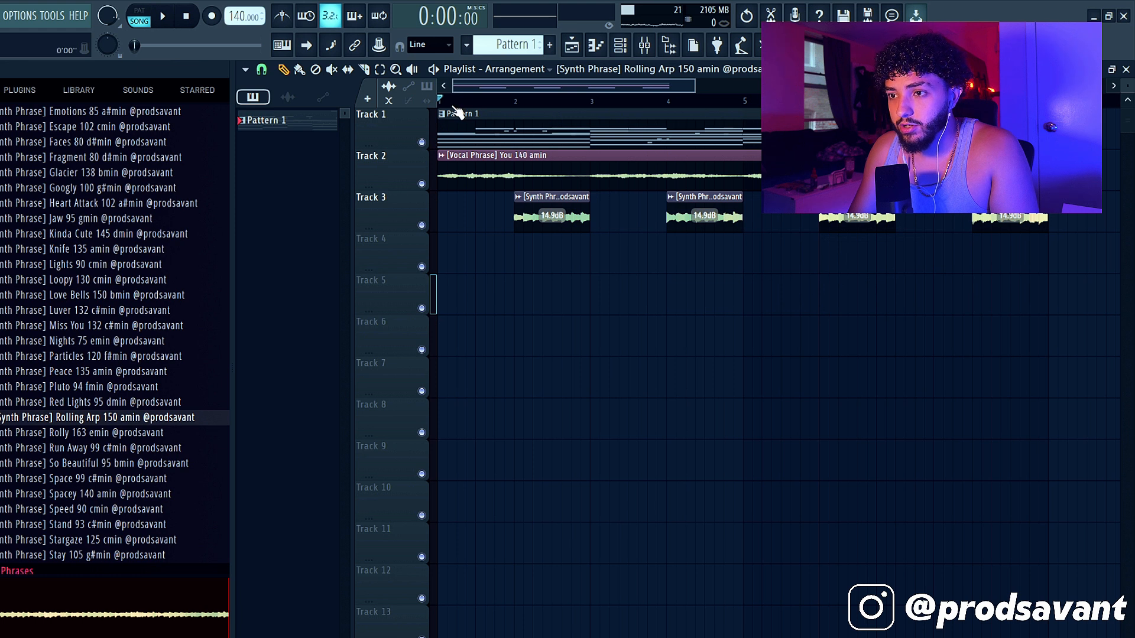
key(space)
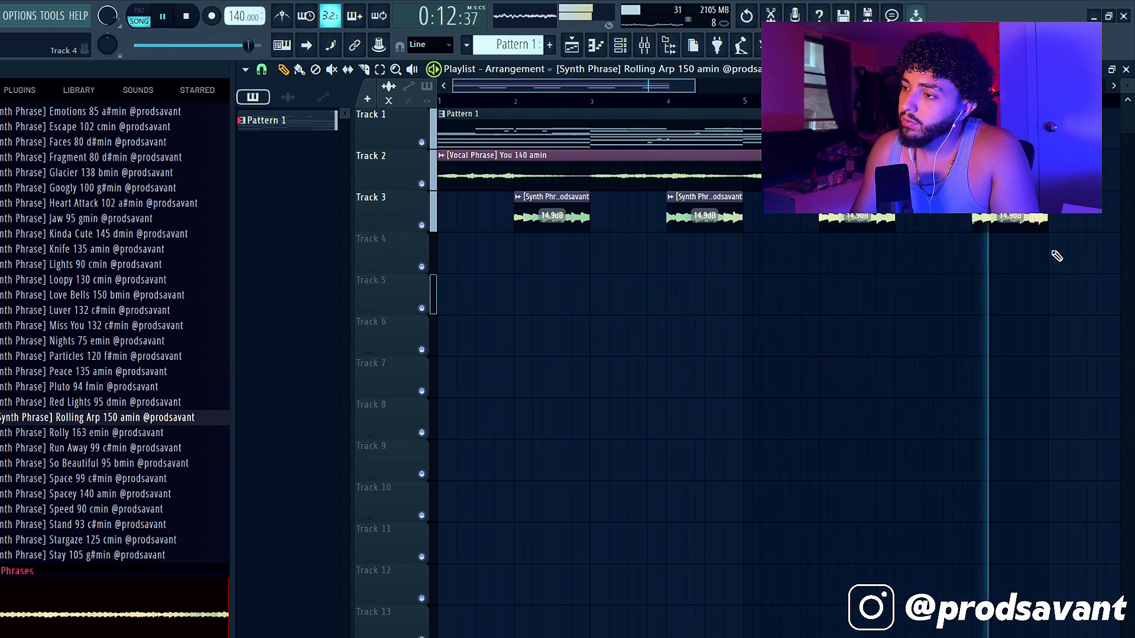
key(space)
Add ValhallaVintageVerb to the Rolling Arp mixer track, set its mix to 22.9% and raise its low cut during playback
key(F9)
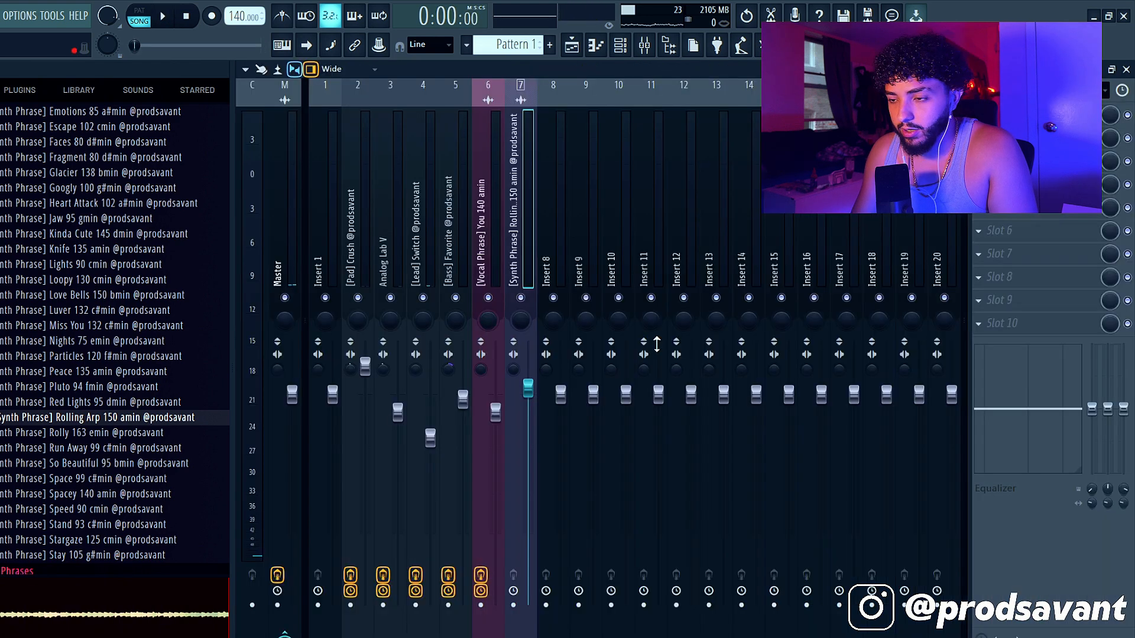
click(979, 115)
mouse_move(1010, 127)
click(783, 110)
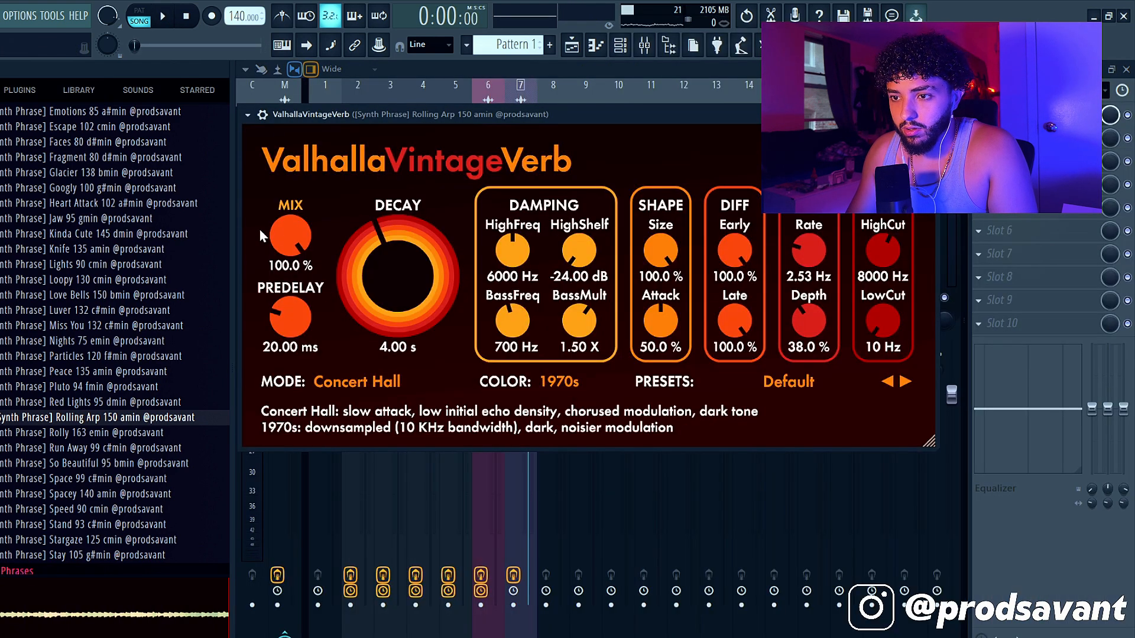
scroll(279, 228, down, 8)
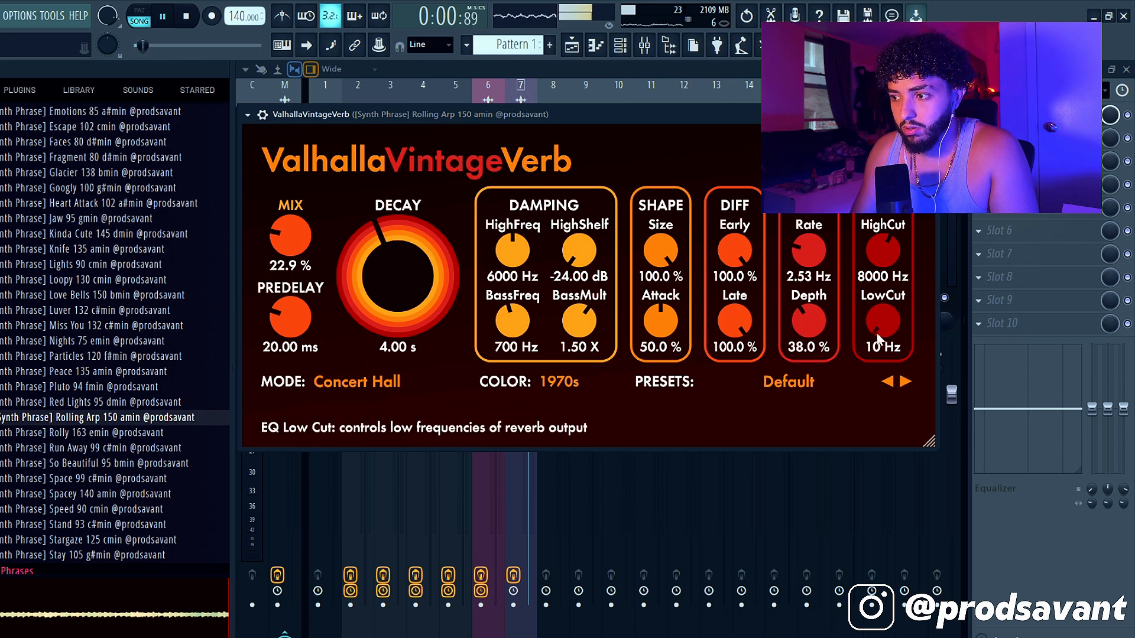
scroll(287, 234, up, 1)
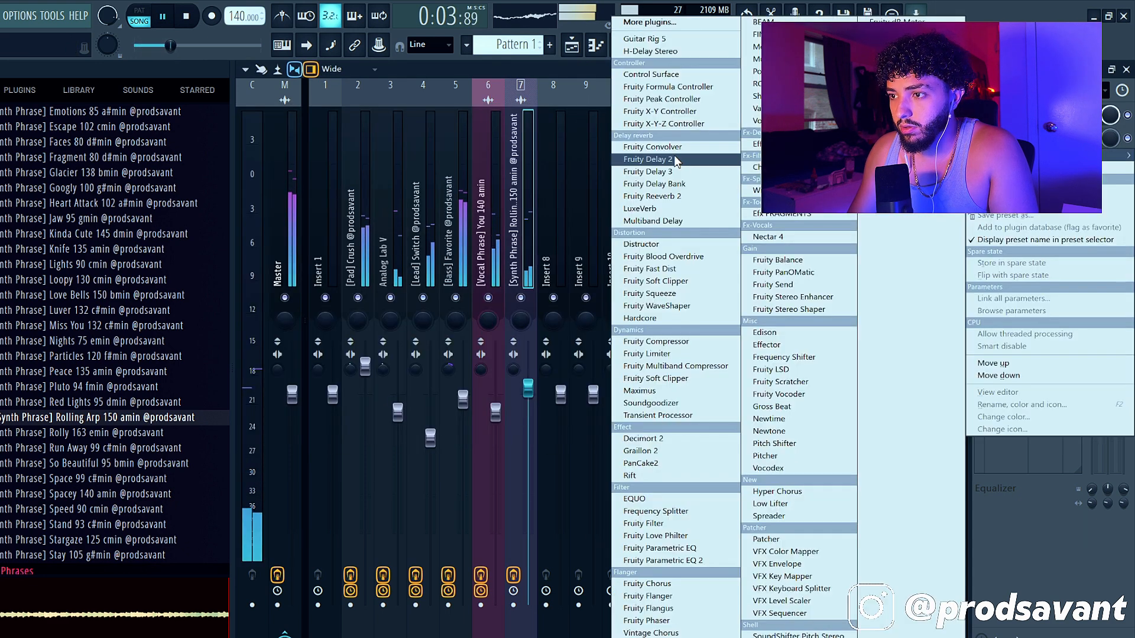
Add Fruity Delay 2 in ping-pong mode to the Rolling Arp mixer track and fade its Track 3 clips in and out
click(668, 157)
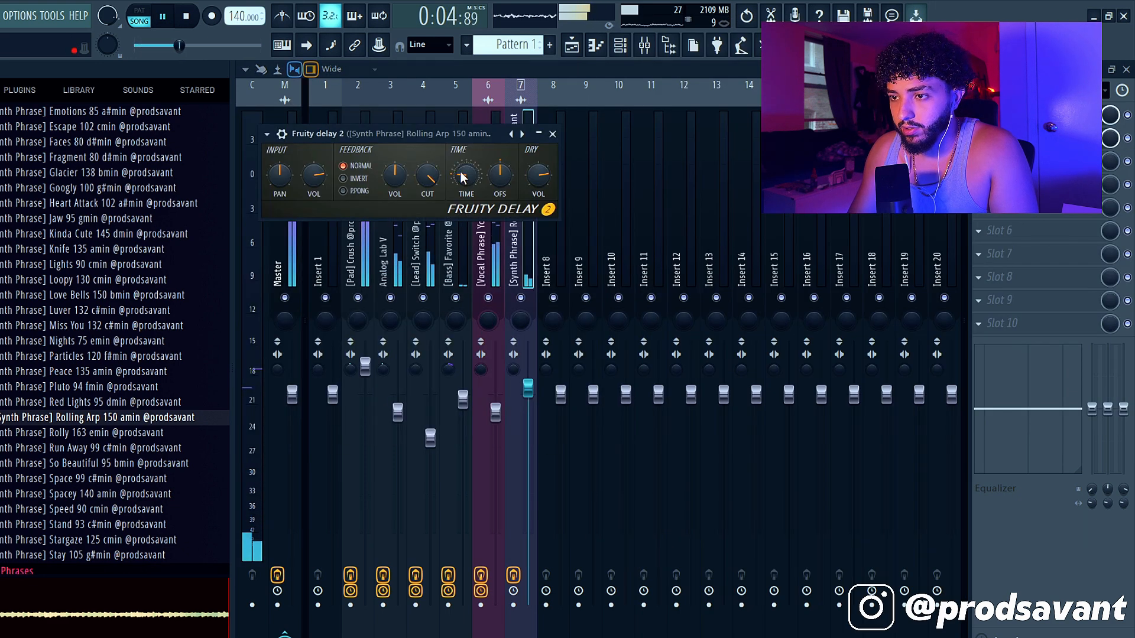
click(342, 191)
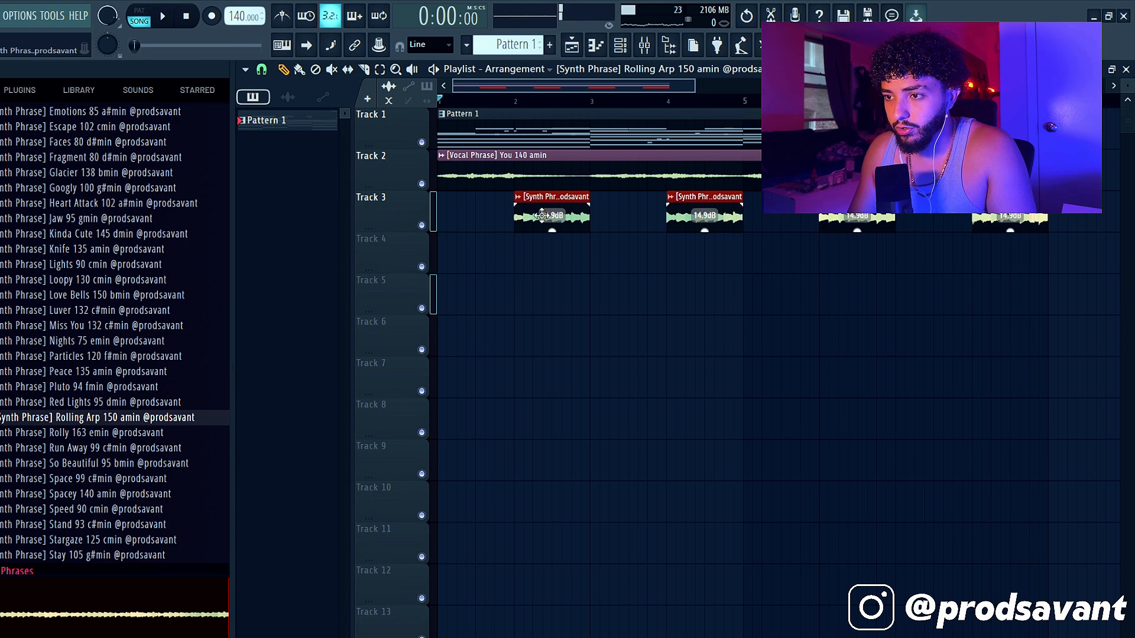
ctrl+scroll(536, 247, up, 2)
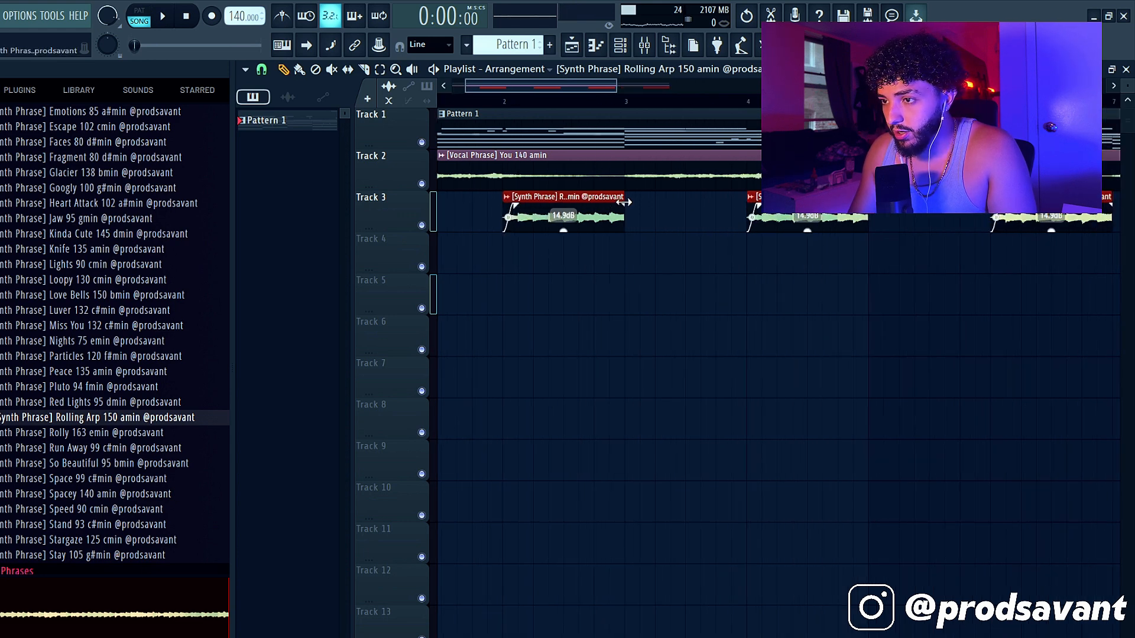
ctrl+scroll(590, 296, down, 2)
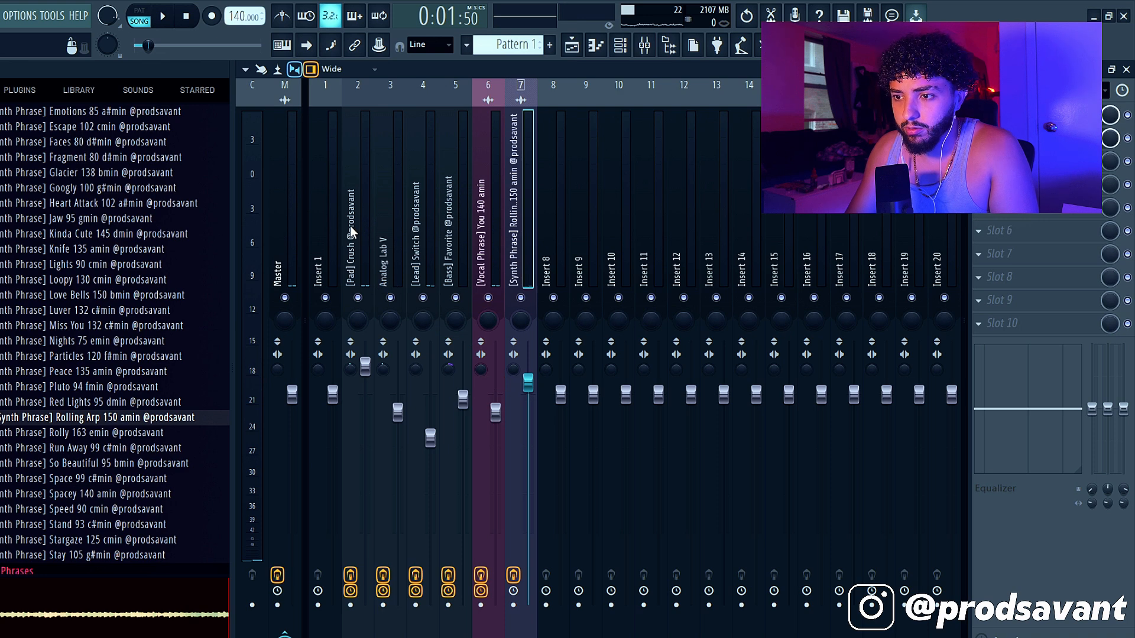
Route the six instrument and phrase tracks, inserts 2 to 7, only to Insert 1 and select Insert 1
drag(358, 203, 504, 202)
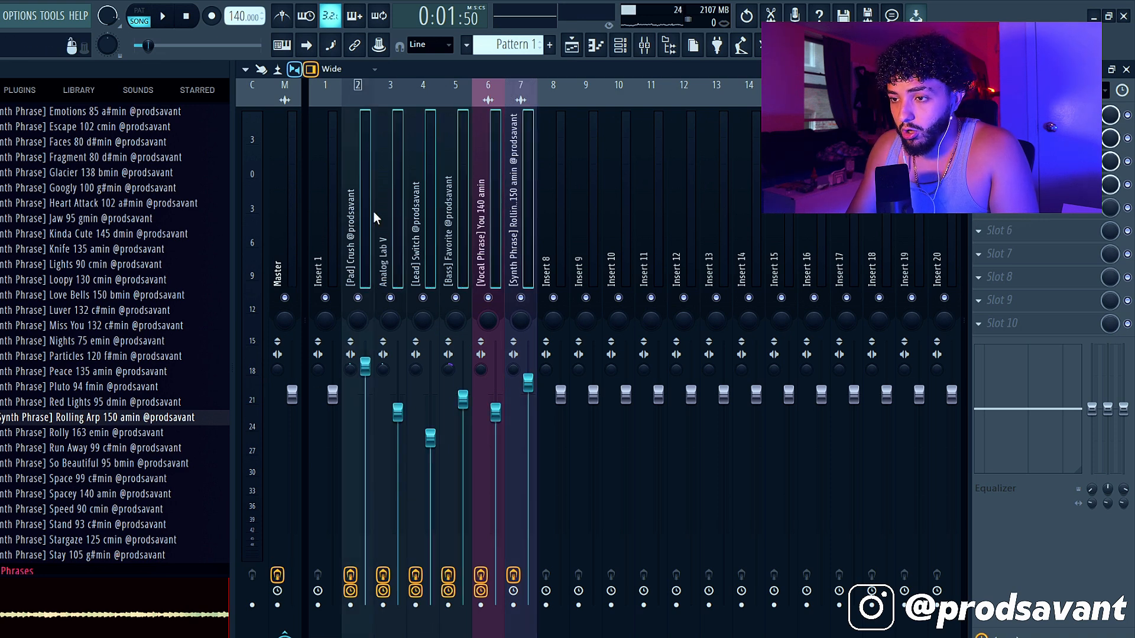
right_click(325, 636)
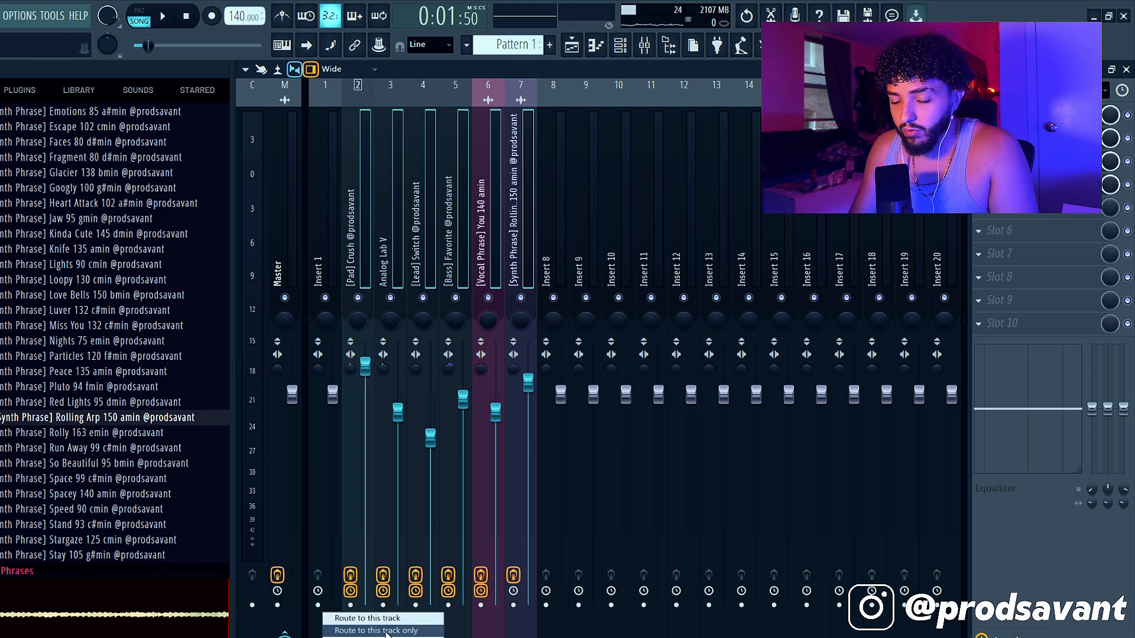
click(387, 631)
click(318, 190)
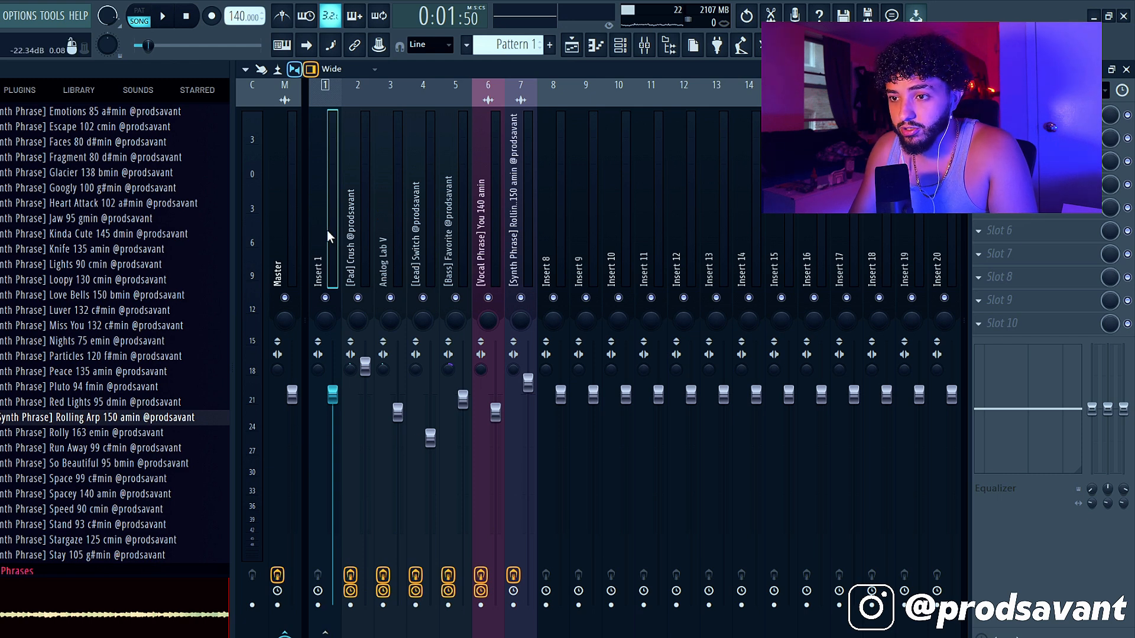
Add the SoundShifter Pitch Stereo effect to the first slot of Insert 1 and move its window clear of the track
click(978, 115)
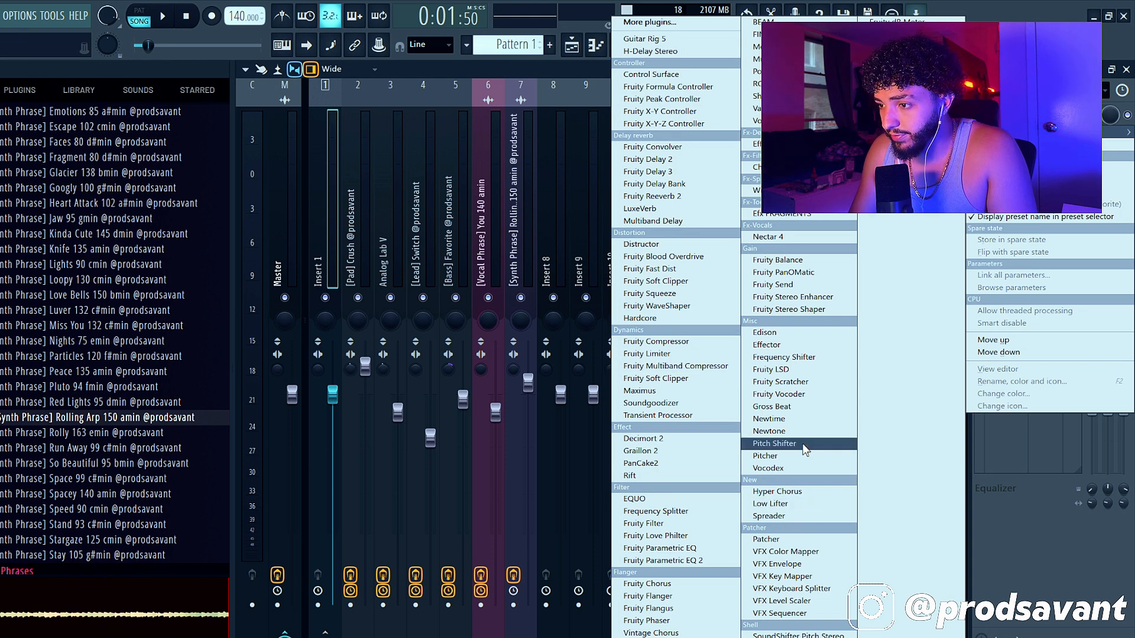
click(798, 635)
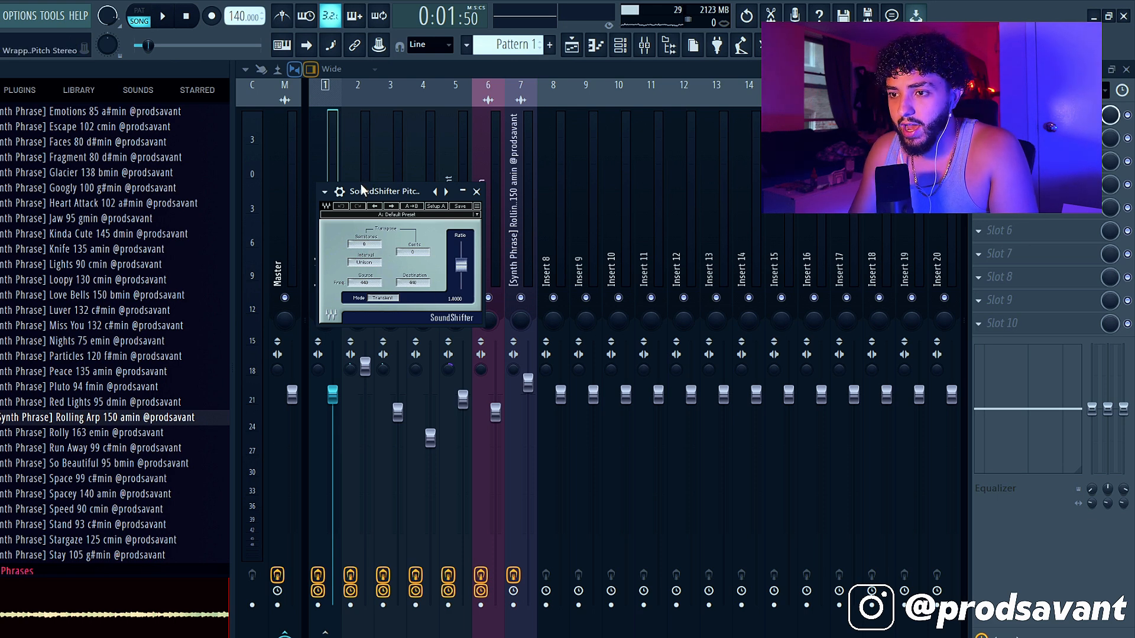
drag(369, 190, 499, 172)
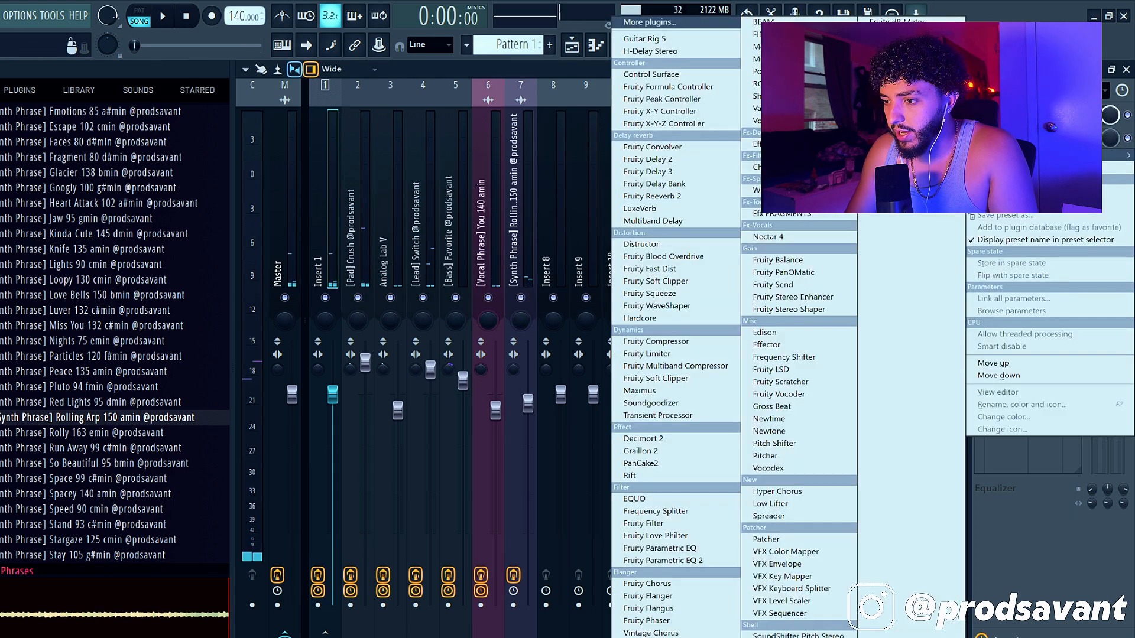
Add Hyper Chorus to Insert 1 and raise the [Bass] Favorite mixer fader slightly while the song plays
click(780, 491)
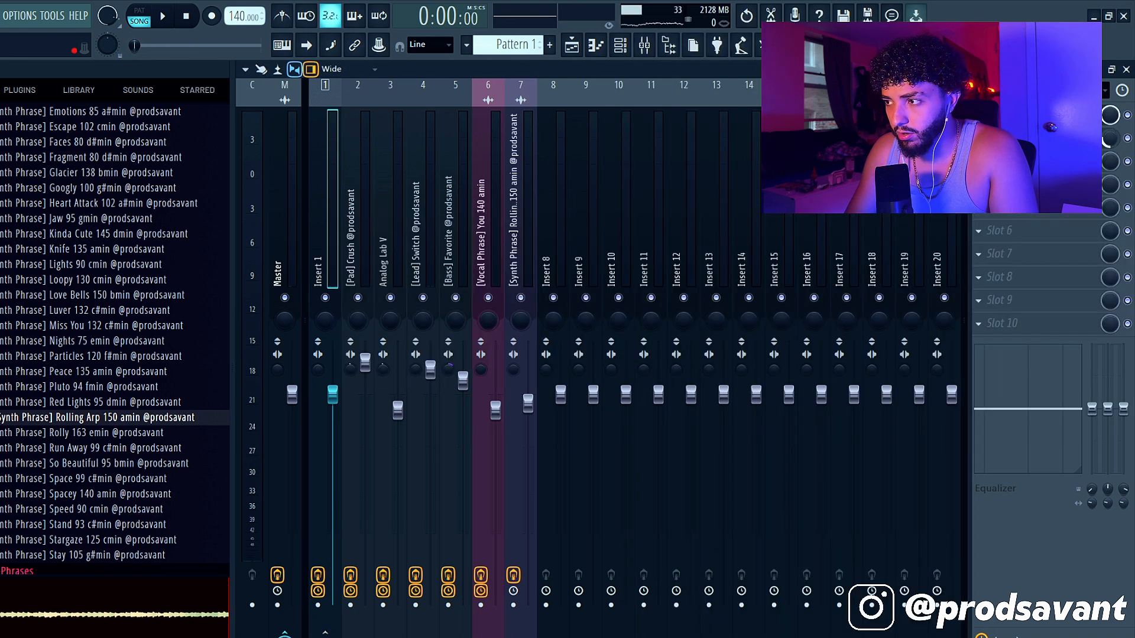
key(space)
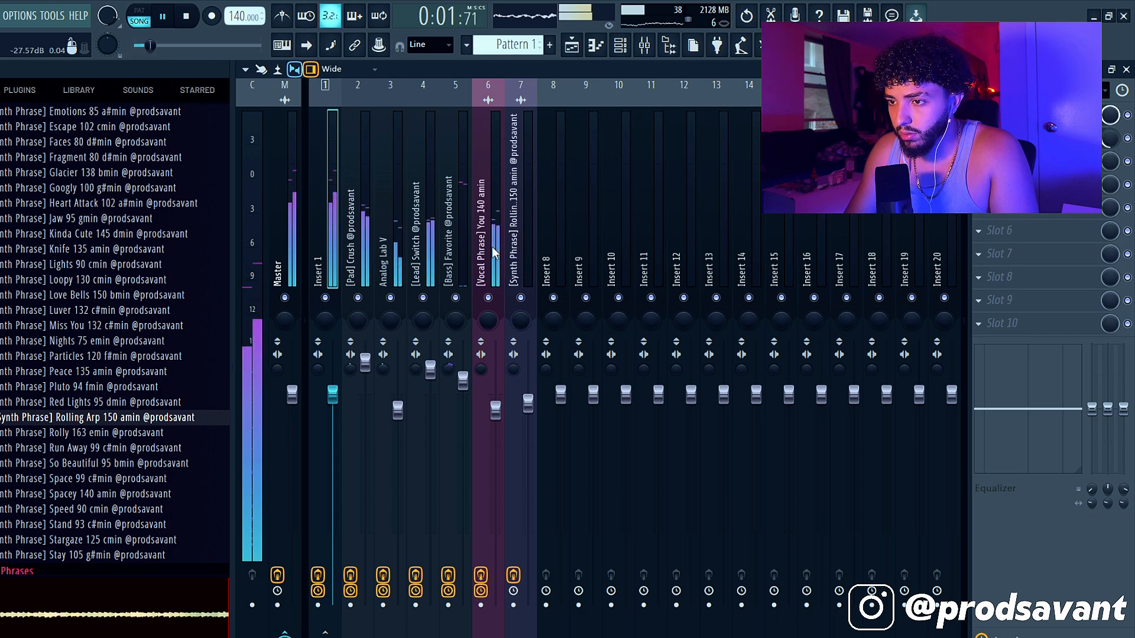
click(463, 381)
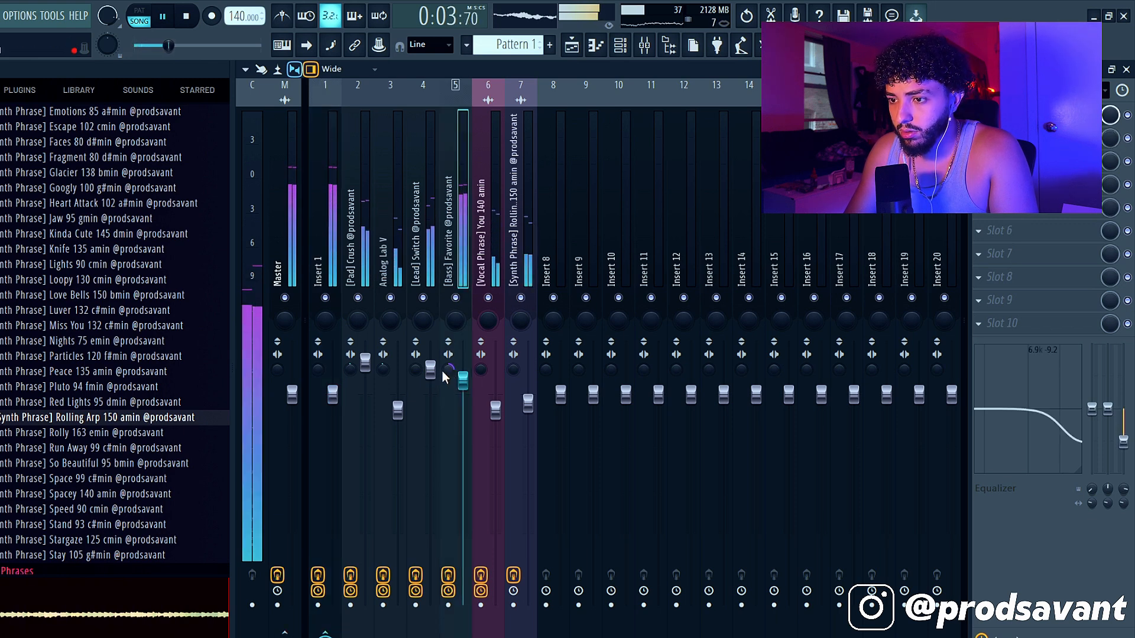
mouse_move(464, 386)
mouse_down()
mouse_move(466, 361)
mouse_move(465, 373)
mouse_up()
Add Fruity Flanger to Insert 1 and pull band 6 of its Parametric EQ 2 down slightly during playback
click(325, 189)
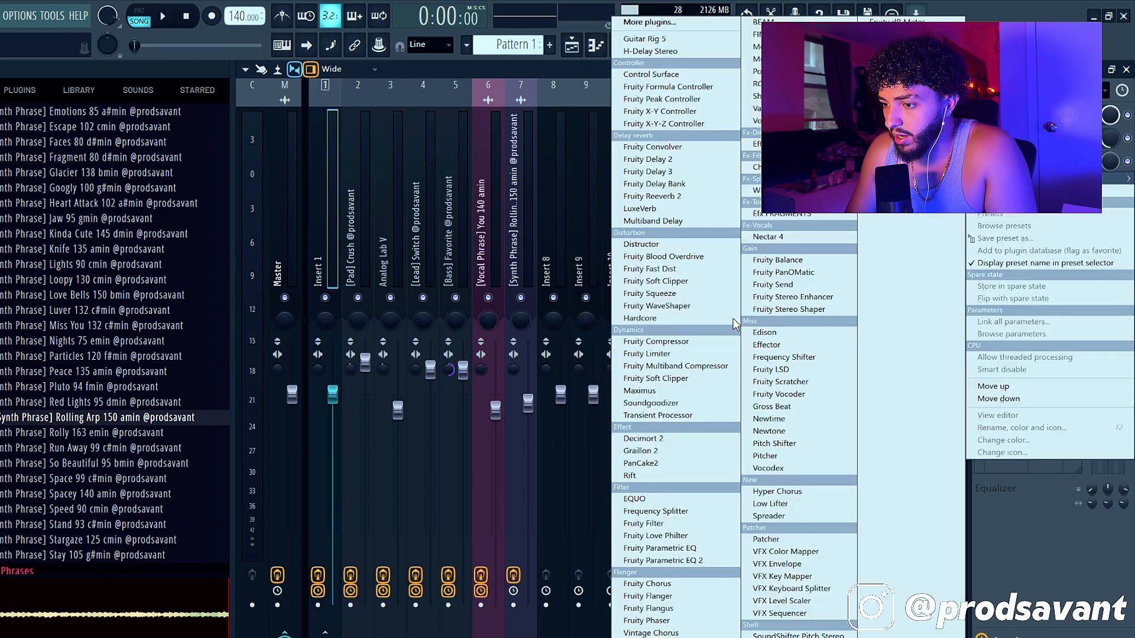
click(647, 596)
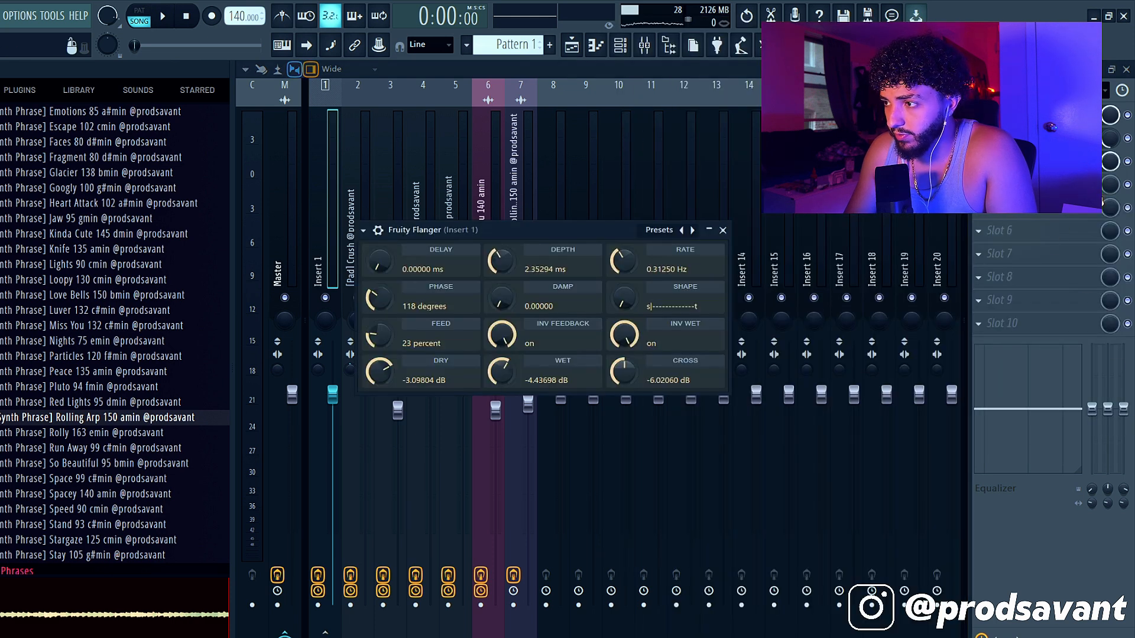
key(Escape)
key(space)
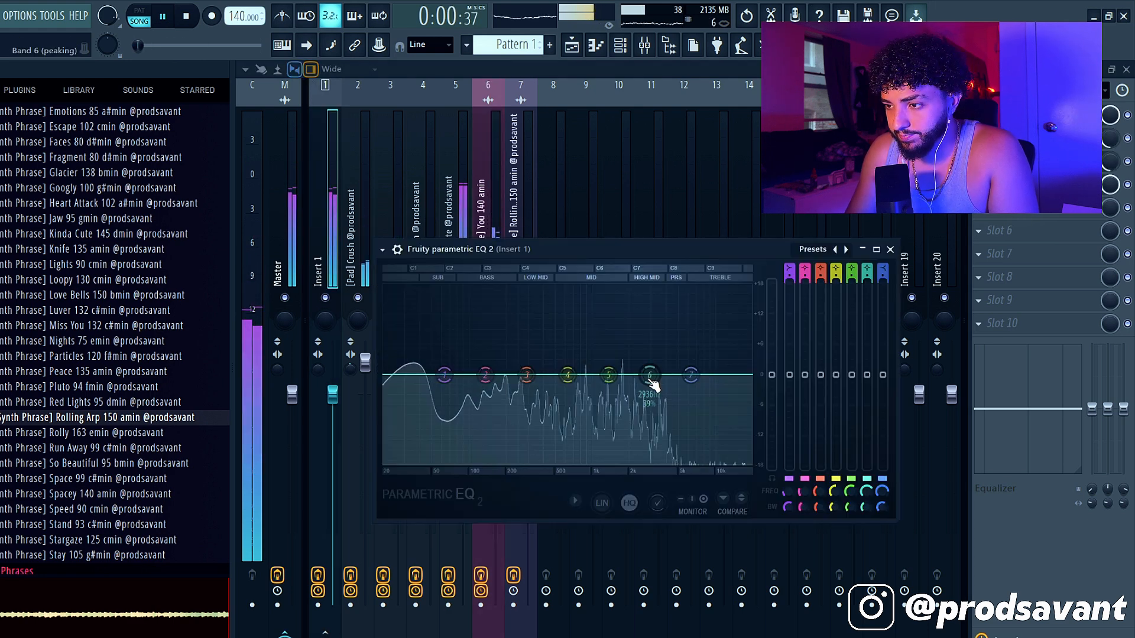
drag(648, 380, 627, 389)
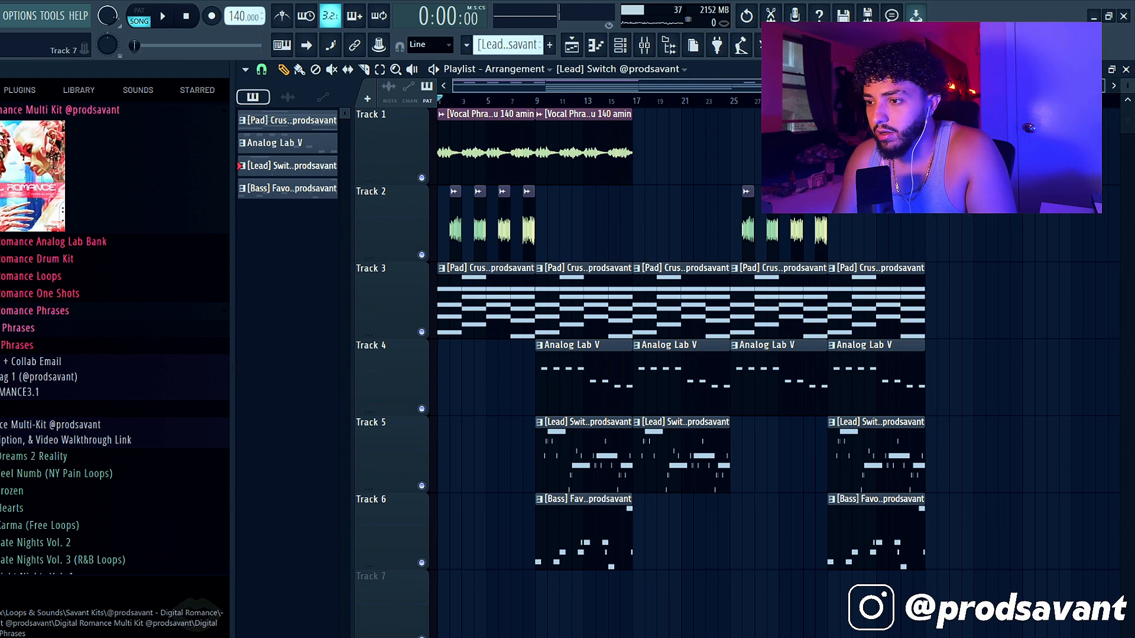
Play the full playlist arrangement from the start to review how the separate instrument patterns and phrase clips are laid out
drag(1012, 608, 382, 127)
key(ctrl+d)
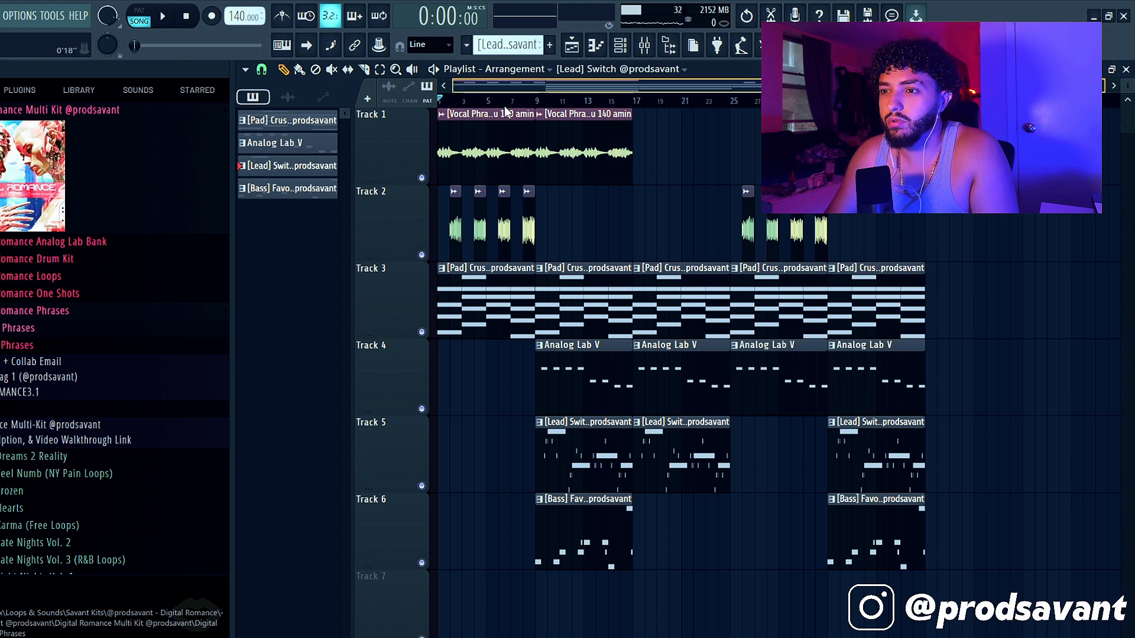
key(space)
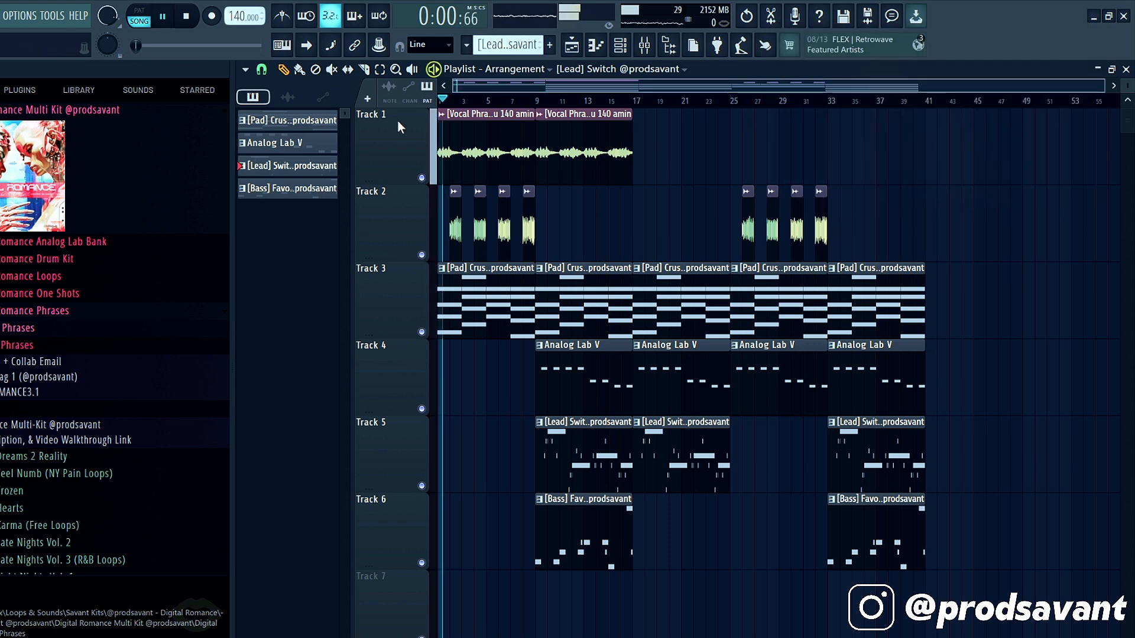
scroll(412, 218, up, 5)
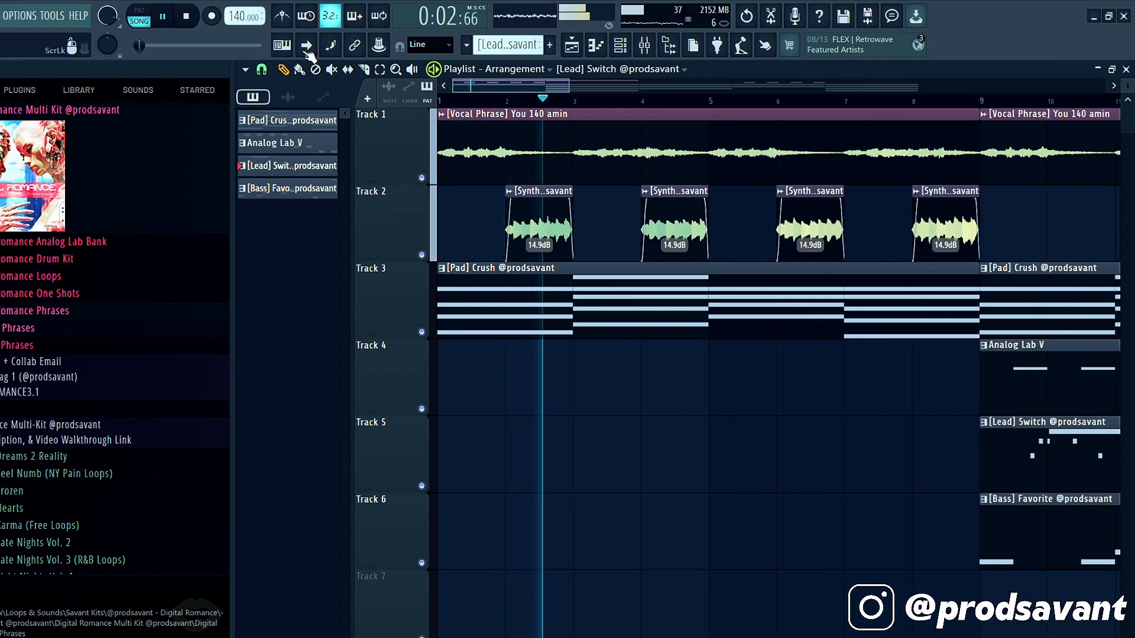